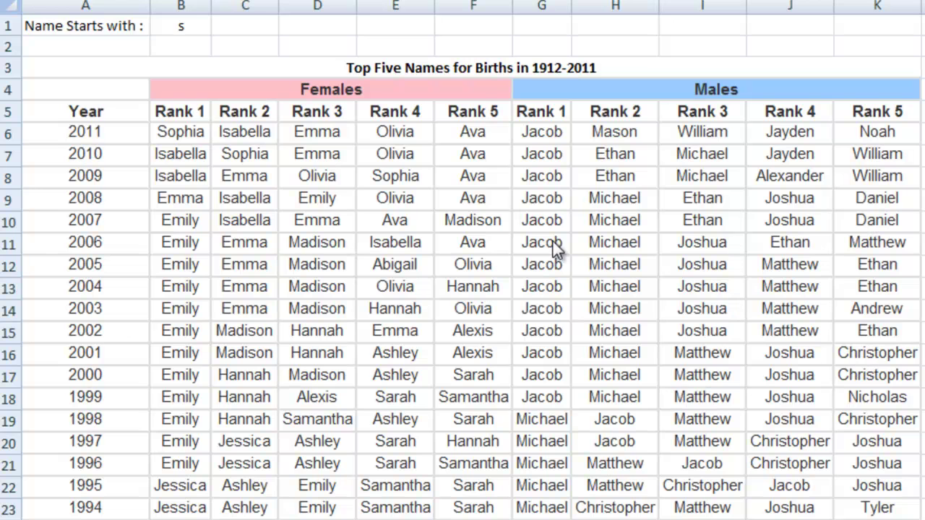
Step: Look over the layout of the top-five names table, including its title and the Females block
{"action": "key", "text": "Down"}
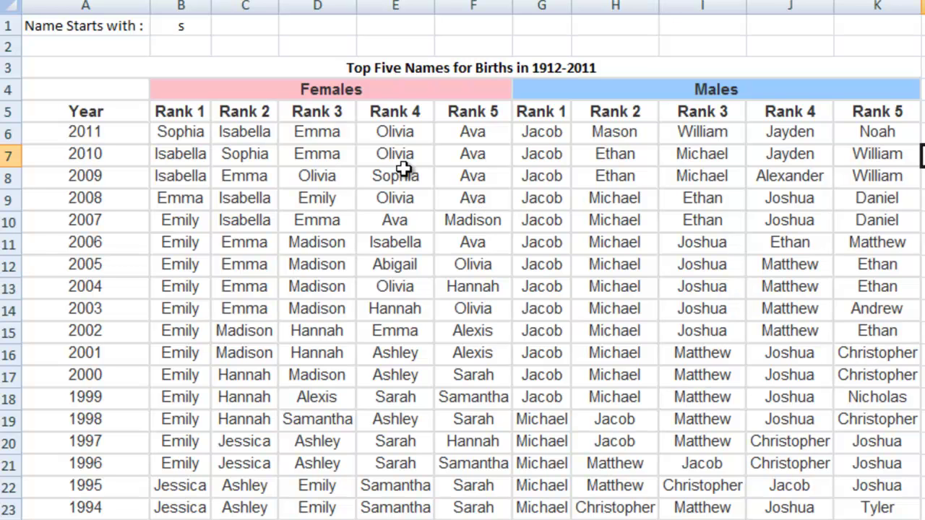
{"action": "left_click", "coordinate": [403, 173]}
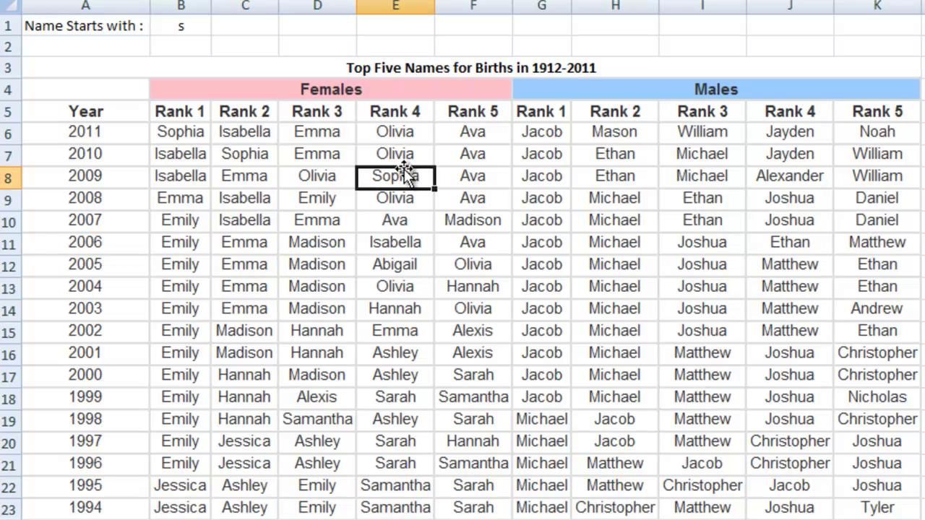
{"action": "left_click", "coordinate": [74, 60]}
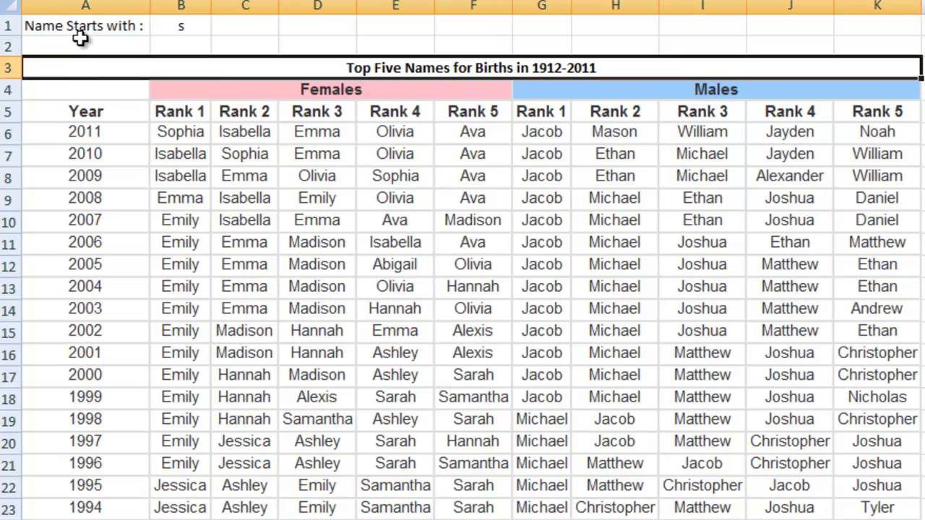
{"action": "left_click", "coordinate": [79, 39]}
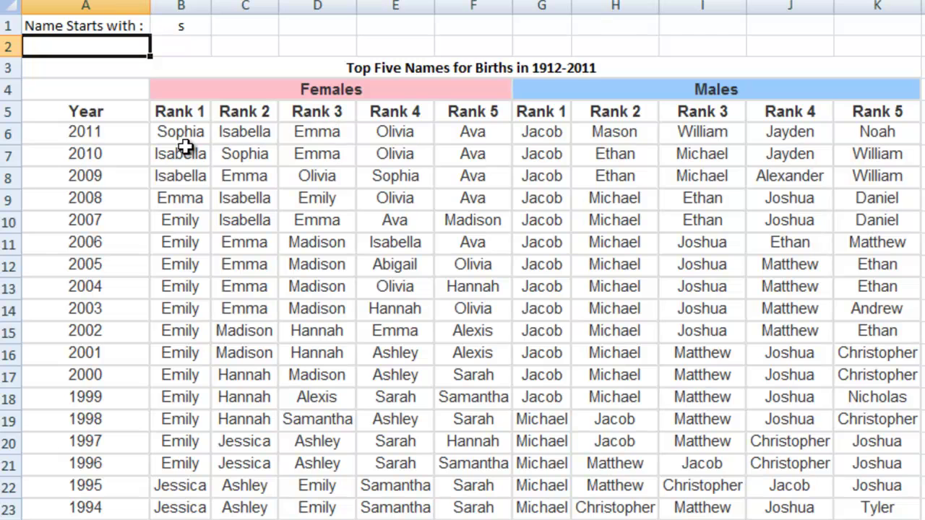
{"action": "left_click_drag", "start_coordinate": [173, 135], "coordinate": [466, 358]}
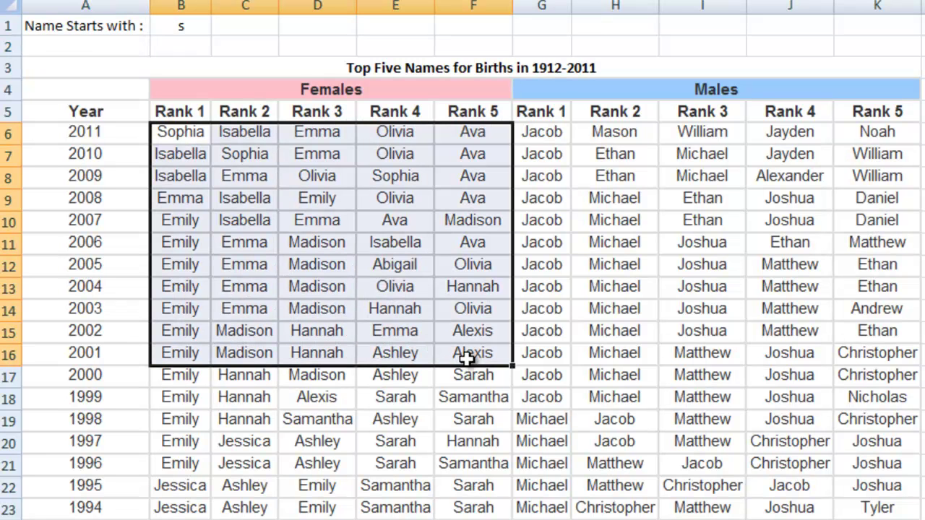
{"action": "left_click", "coordinate": [86, 49]}
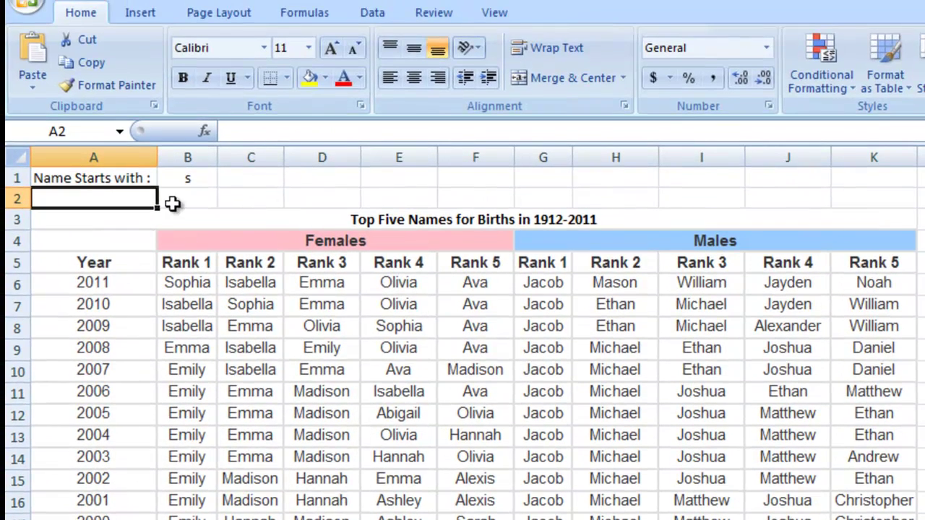
{"action": "left_click_drag", "start_coordinate": [145, 239], "coordinate": [455, 395]}
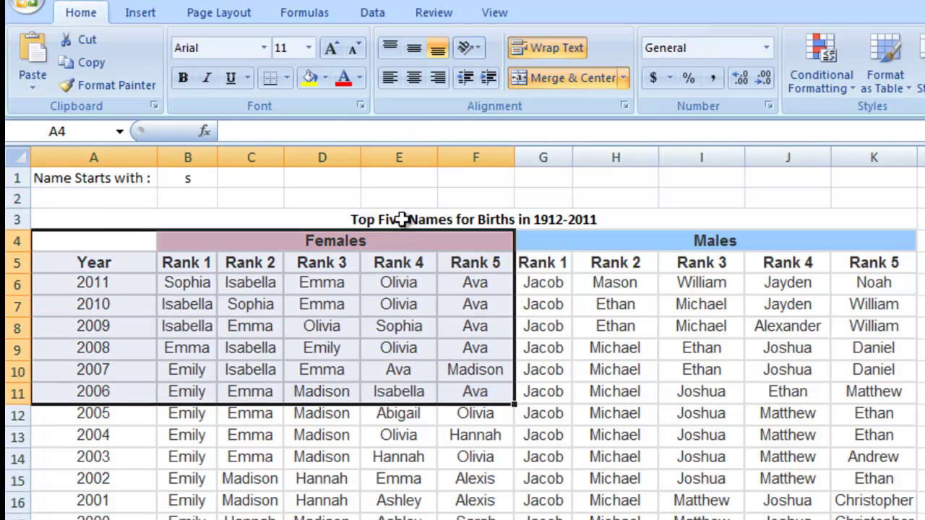
{"action": "left_click", "coordinate": [401, 219]}
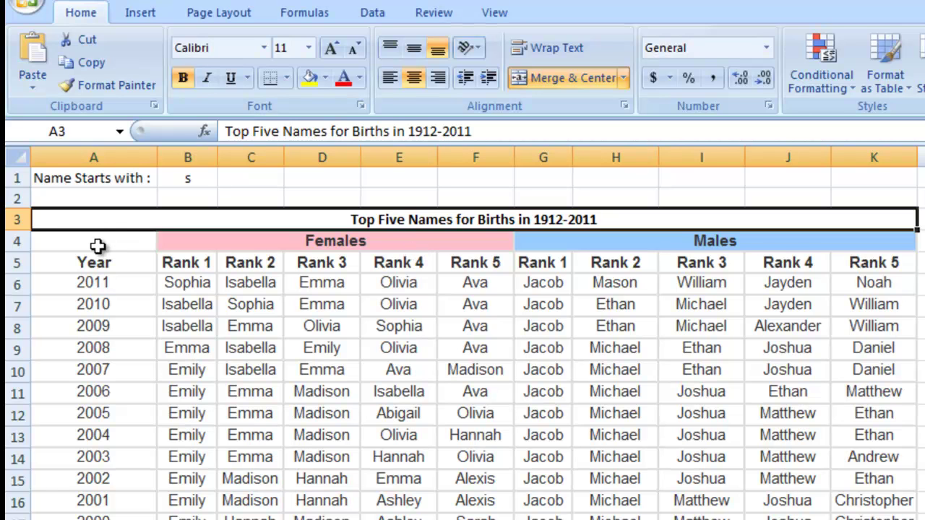
Step: Examine the full range of female and male names across all ranks and years, starting at cell B6
{"action": "left_click_drag", "start_coordinate": [98, 246], "coordinate": [104, 330]}
{"action": "left_click", "coordinate": [185, 287]}
{"action": "left_click_drag", "start_coordinate": [185, 287], "coordinate": [870, 519]}
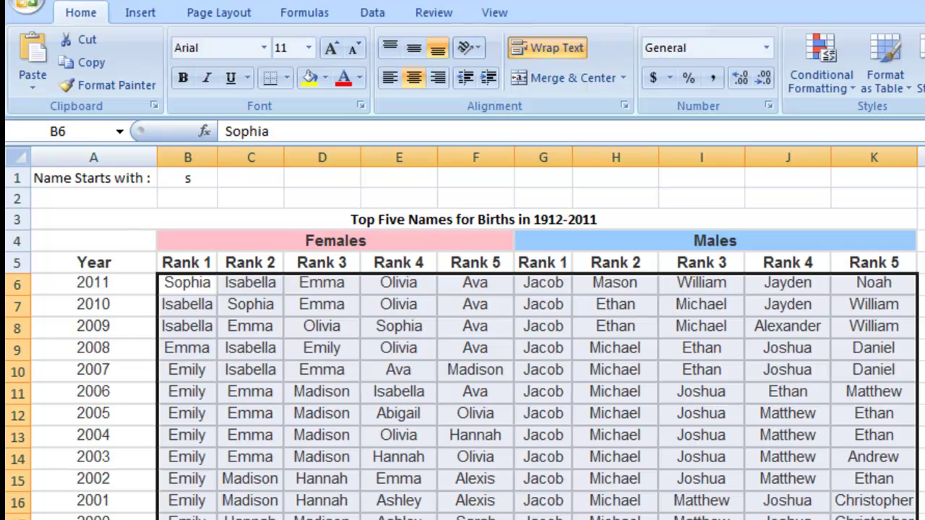
{"action": "left_click", "coordinate": [341, 345]}
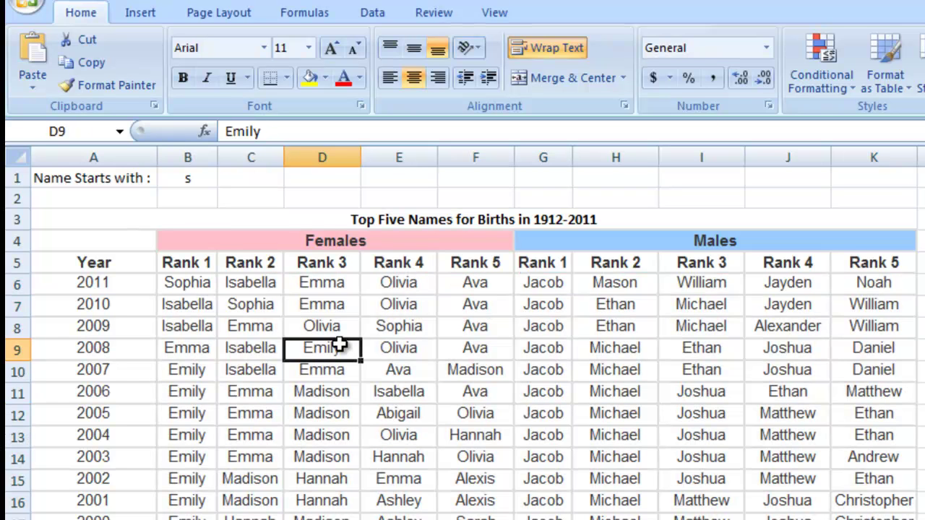
{"action": "left_click", "coordinate": [312, 413]}
{"action": "left_click", "coordinate": [490, 366]}
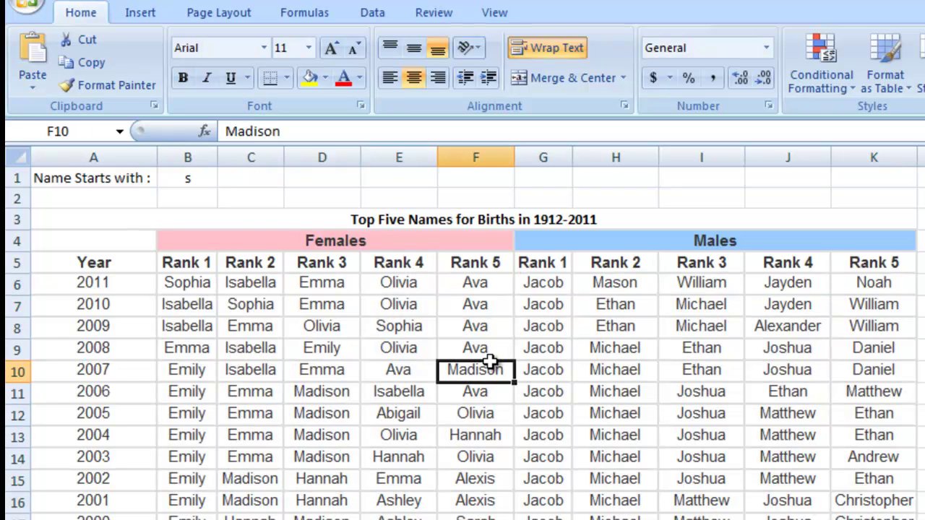
{"action": "left_click", "coordinate": [528, 423]}
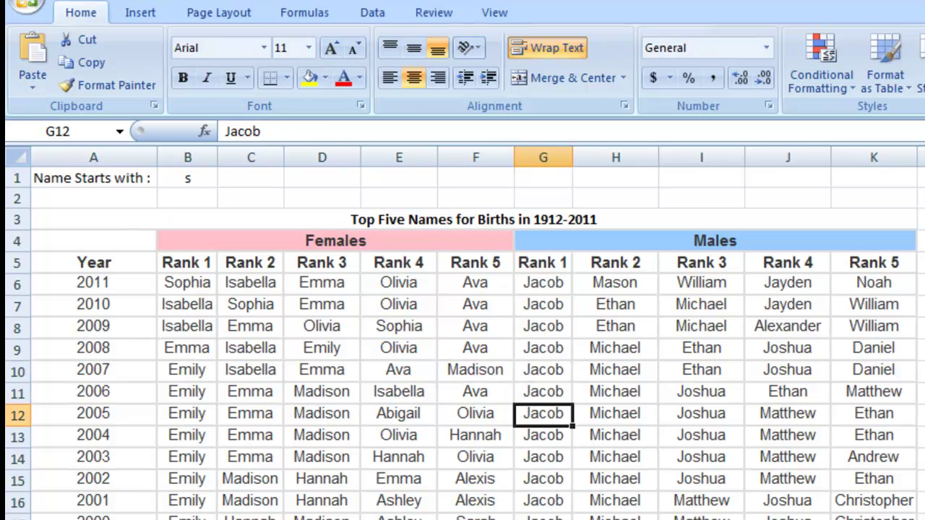
{"action": "left_click", "coordinate": [700, 517]}
{"action": "left_click", "coordinate": [614, 517]}
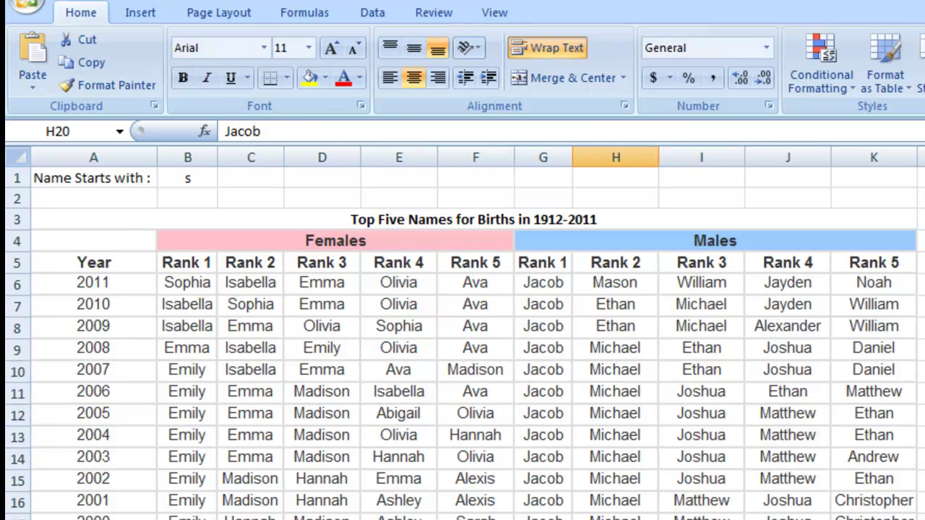
{"action": "left_click", "coordinate": [701, 517]}
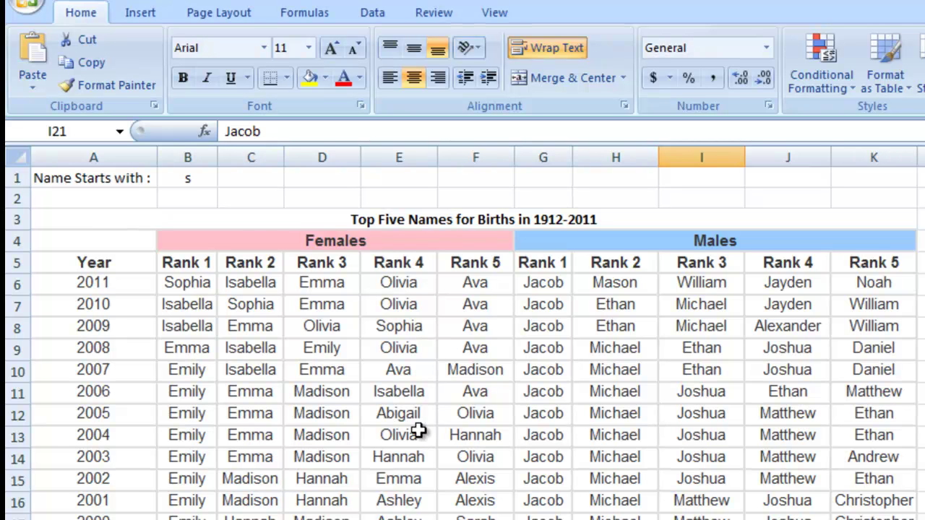
Step: Clear cell B1 and enter the letter s as the starting letter for the names
{"action": "left_click", "coordinate": [187, 180]}
{"action": "key", "text": "Delete"}
{"action": "left_click", "coordinate": [187, 184]}
{"action": "type", "text": "s"}
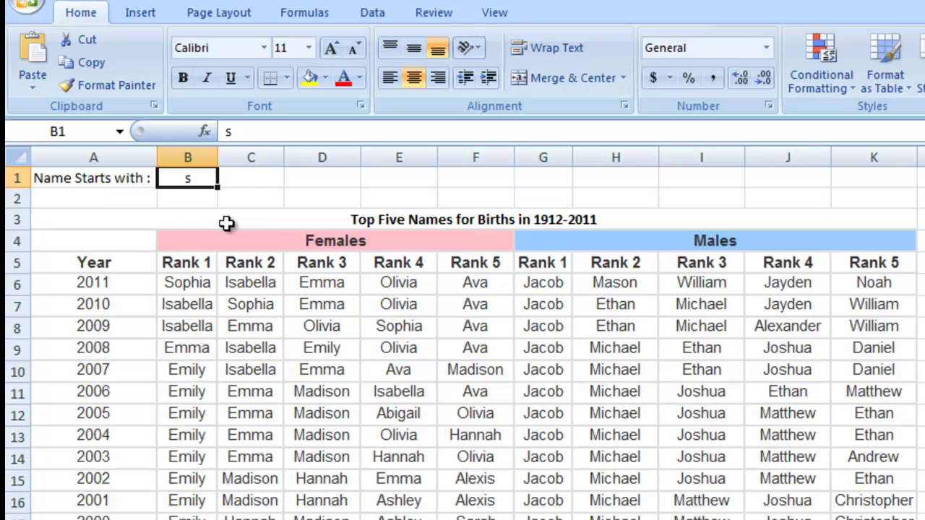
{"action": "left_click", "coordinate": [190, 283]}
{"action": "left_click_drag", "start_coordinate": [252, 290], "coordinate": [768, 499]}
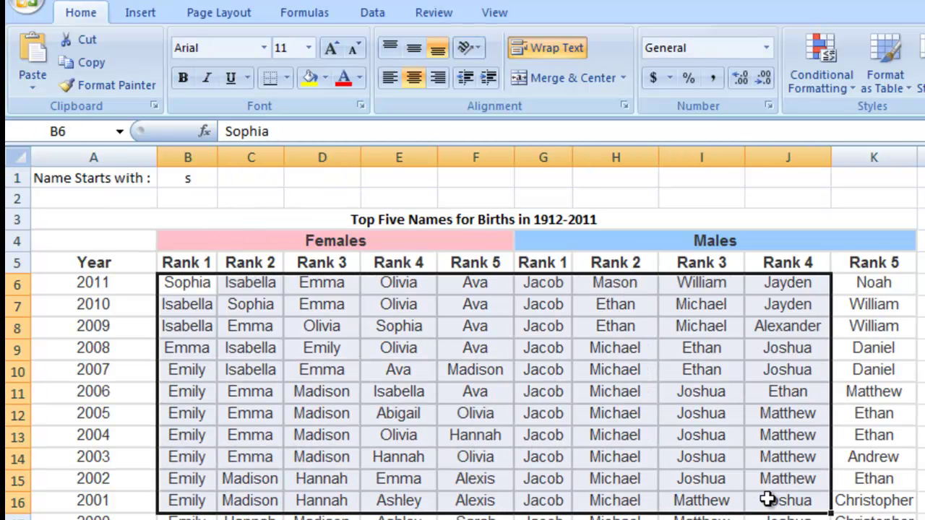
{"action": "left_click", "coordinate": [390, 423]}
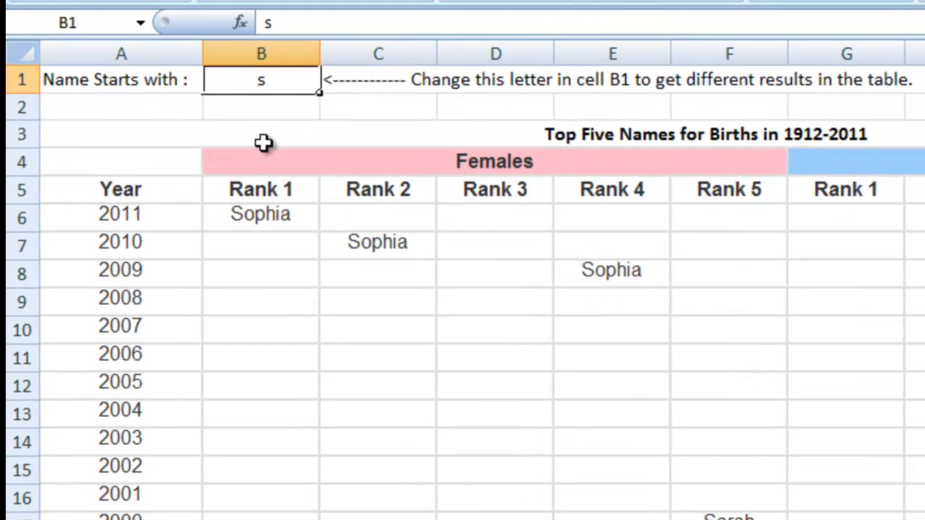
Step: Inspect the contents of the name cells in the 2011 and 2010 rows of the finished example table
{"action": "left_click", "coordinate": [268, 211]}
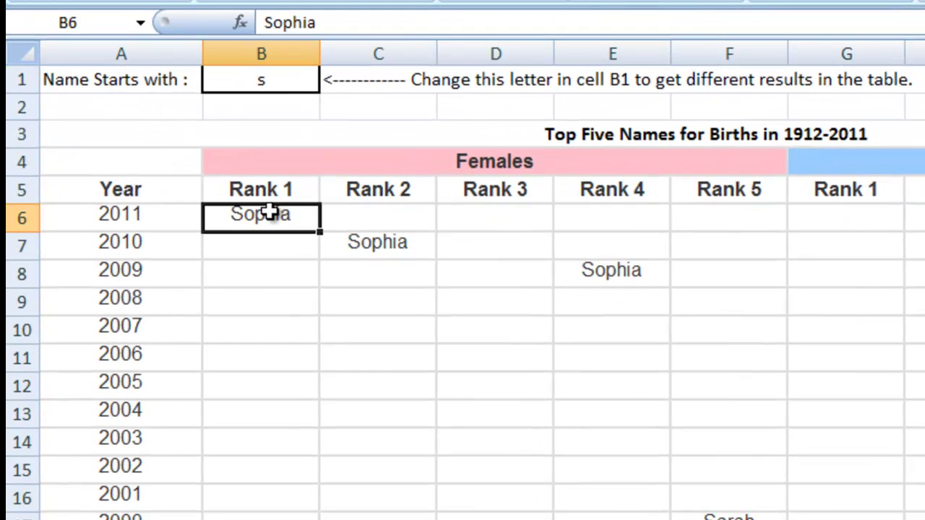
{"action": "left_click", "coordinate": [381, 217]}
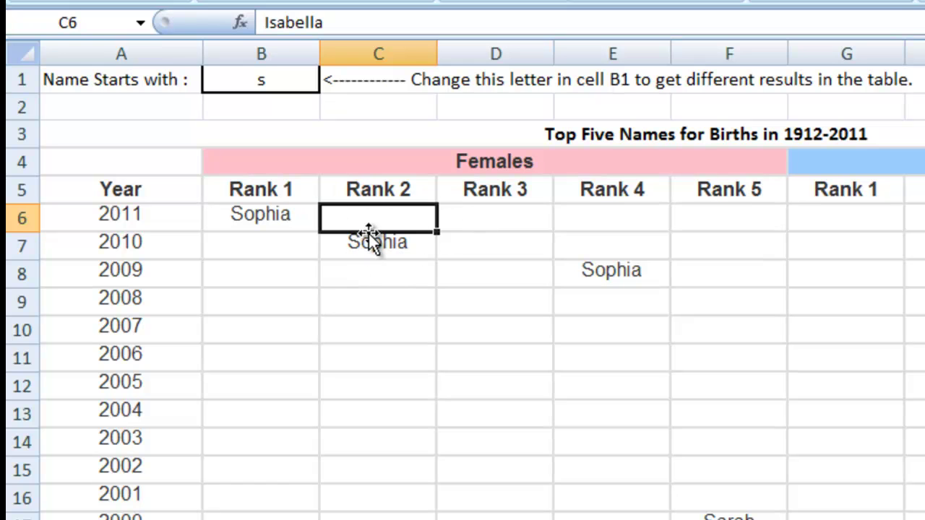
{"action": "left_click", "coordinate": [301, 242]}
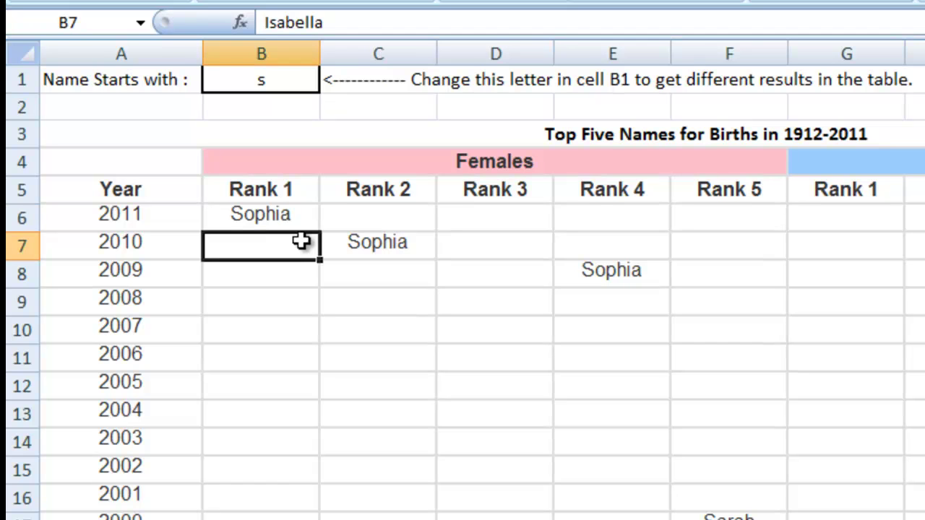
{"action": "left_click", "coordinate": [462, 247]}
{"action": "left_click", "coordinate": [580, 246]}
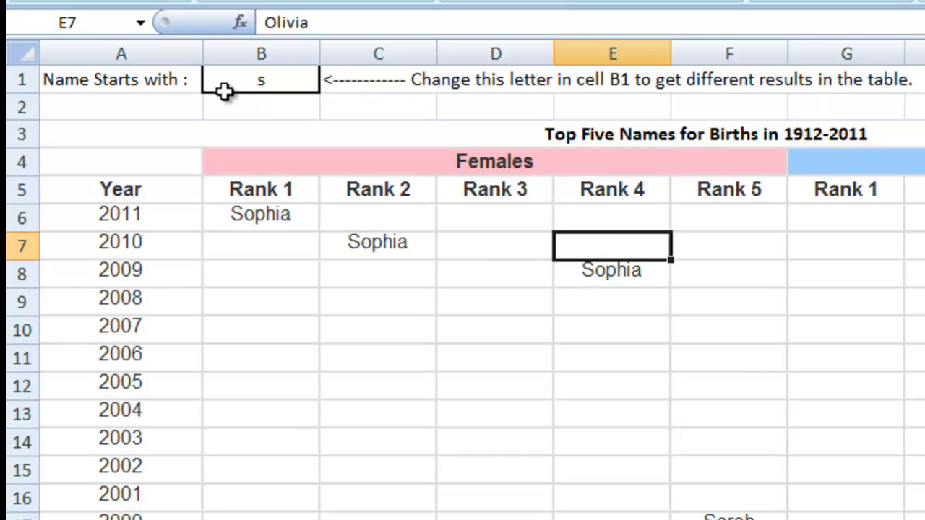
Step: Set the starting letter in cell B1 to j
{"action": "left_click", "coordinate": [241, 82]}
{"action": "type", "text": "j"}
{"action": "key", "text": "Return"}
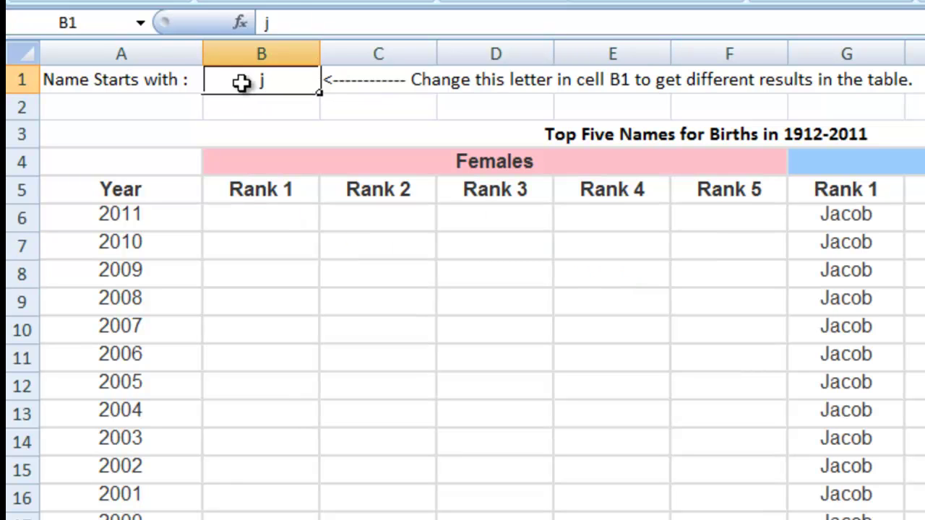
Step: Set the starting letter in cell B1 to e and select the names in rows 6 to 10 to reveal the hidden ones
{"action": "left_click", "coordinate": [281, 85]}
{"action": "type", "text": "e"}
{"action": "key", "text": "Return"}
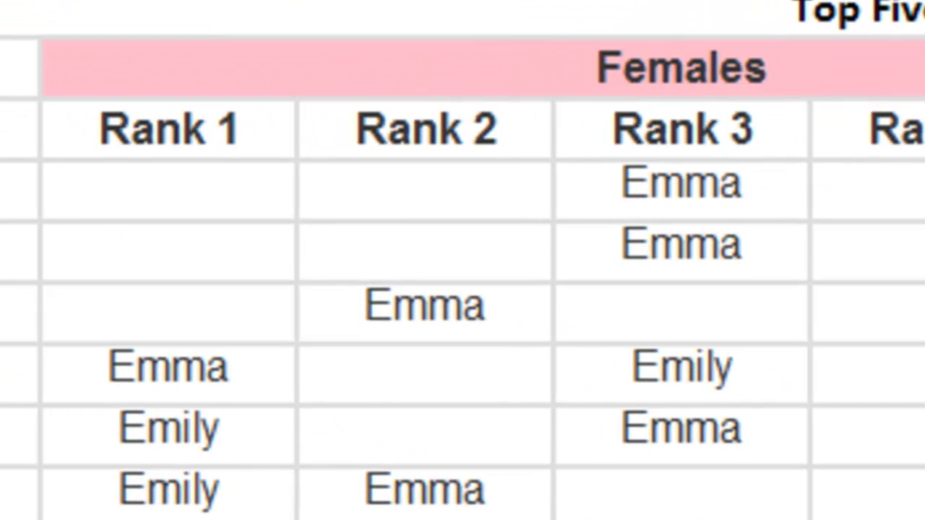
{"action": "left_click_drag", "start_coordinate": [918, 434], "coordinate": [209, 197]}
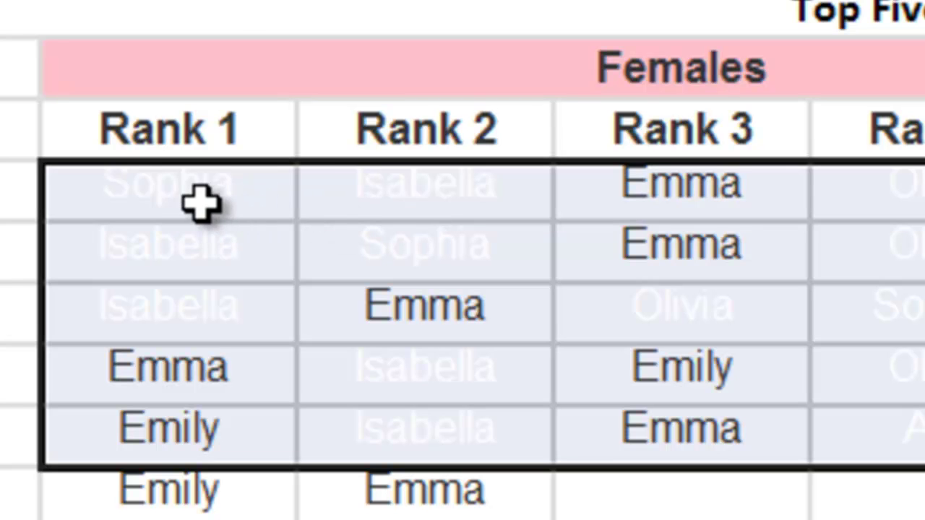
{"action": "left_click", "coordinate": [201, 205]}
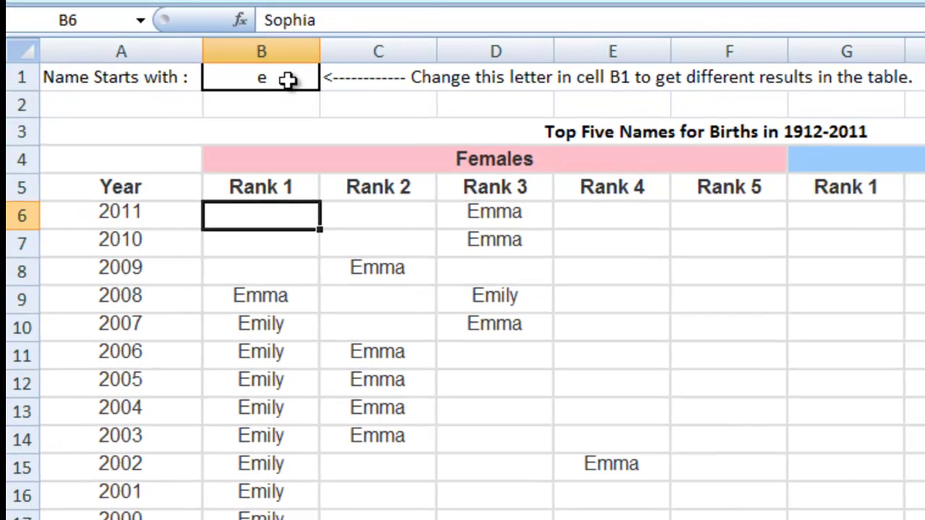
Step: Set the starting letter in cell B1 to s and inspect the contents of cells B6 and C6
{"action": "left_click", "coordinate": [287, 79]}
{"action": "type", "text": "s"}
{"action": "key", "text": "Return"}
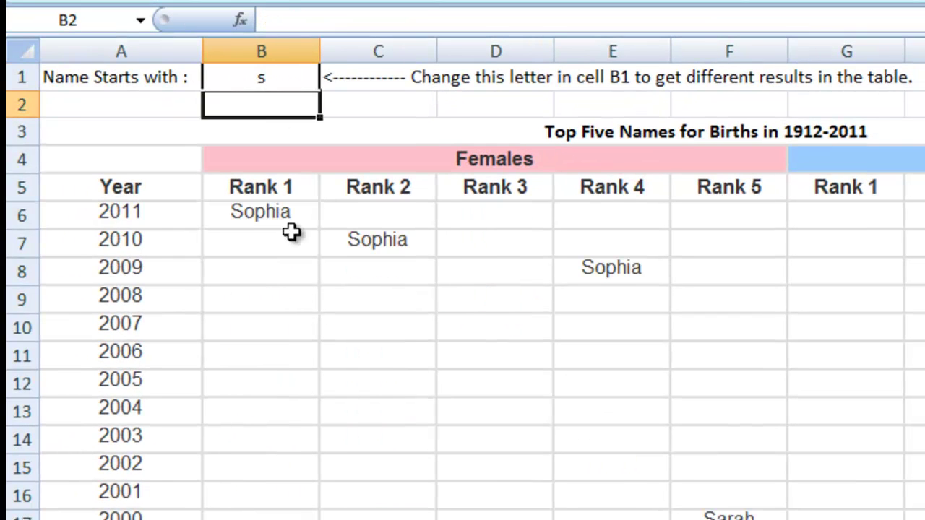
{"action": "left_click", "coordinate": [295, 218]}
{"action": "left_click", "coordinate": [360, 219]}
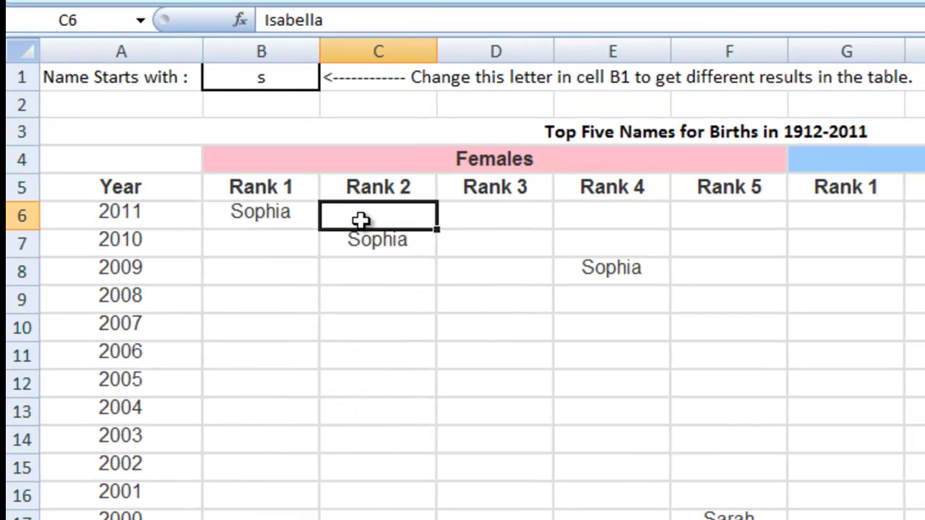
Step: Clear the starting letter from cell B1 of the finished example
{"action": "double_click", "coordinate": [260, 82]}
{"action": "type", "text": "e"}
{"action": "key", "text": "Return"}
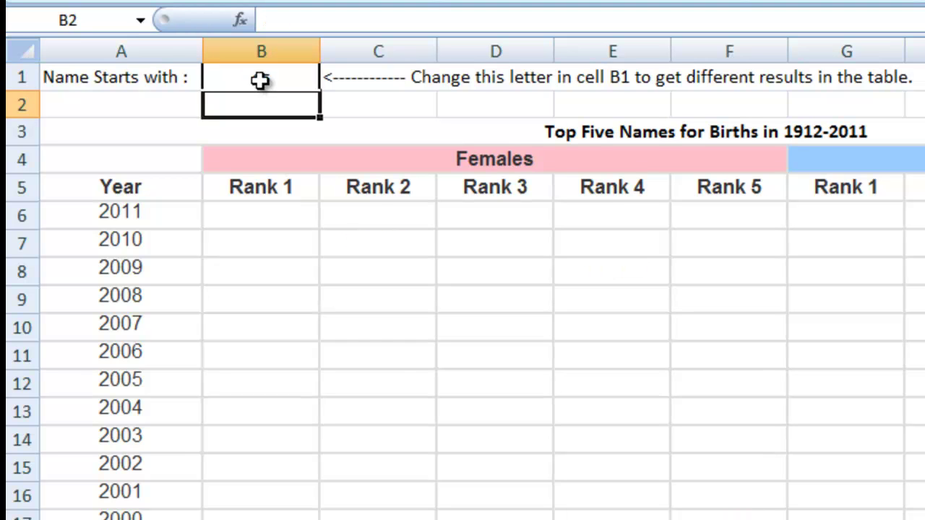
{"action": "left_click", "coordinate": [284, 81]}
{"action": "double_click", "coordinate": [283, 81]}
{"action": "key", "text": "BackSpace"}
{"action": "key", "text": "Return"}
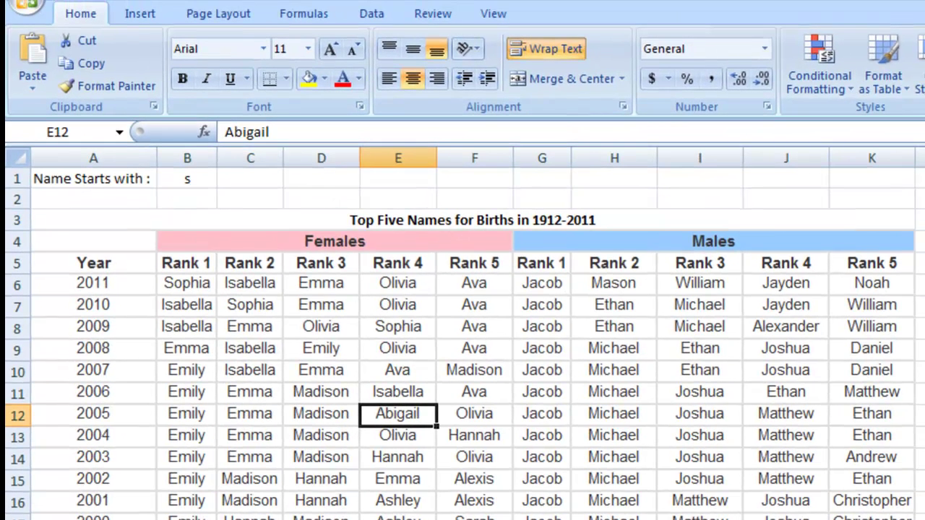
{"action": "left_click", "coordinate": [215, 349]}
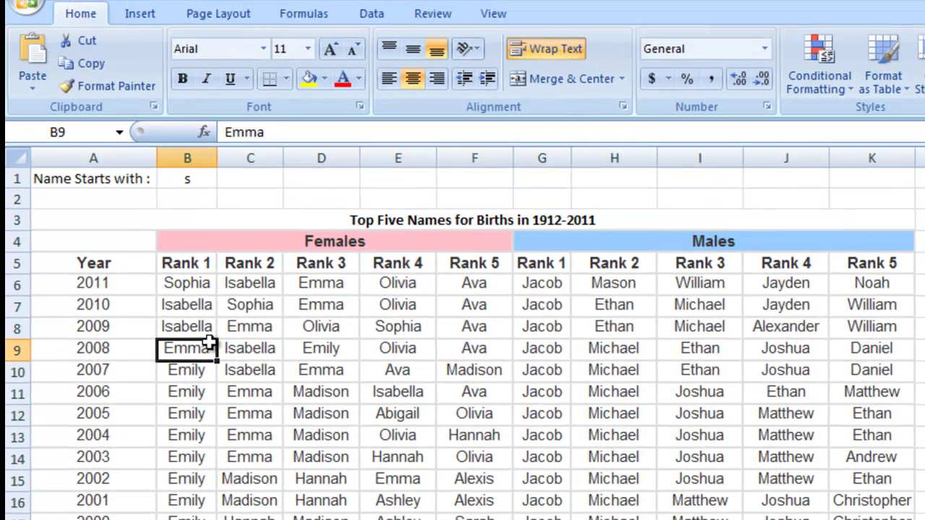
{"action": "left_click", "coordinate": [198, 285]}
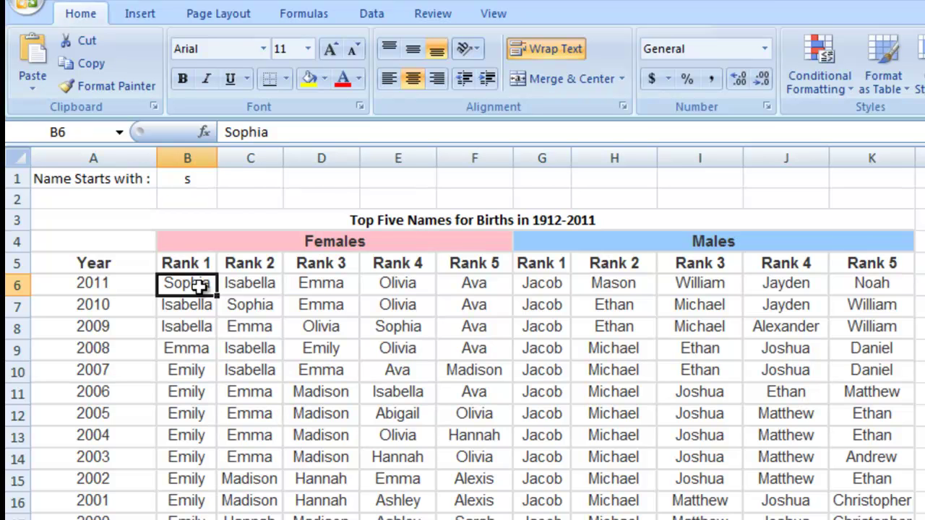
{"action": "key", "text": "ctrl+Down"}
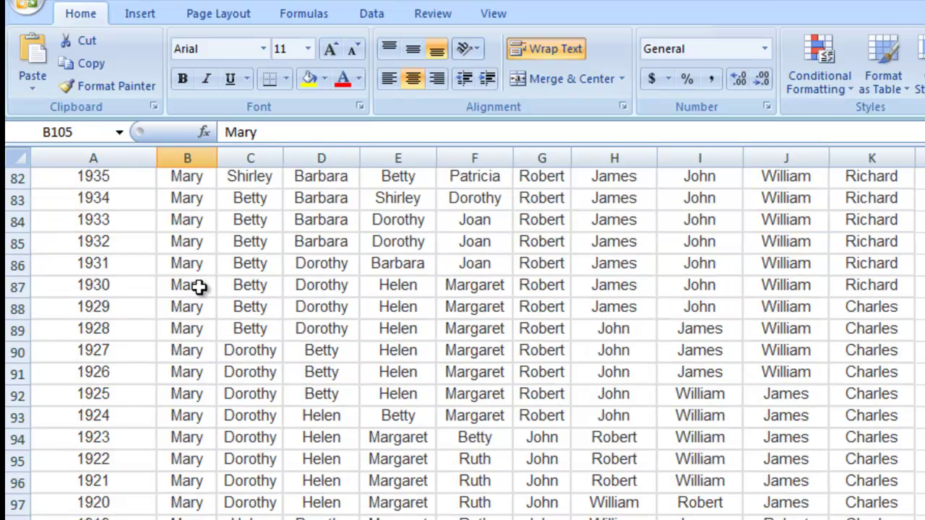
{"action": "key", "text": "ctrl+Right"}
{"action": "key", "text": "ctrl+shift+Up"}
{"action": "key", "text": "ctrl+shift+Left"}
{"action": "key", "text": "shift+Down"}
{"action": "key", "text": "shift+Down"}
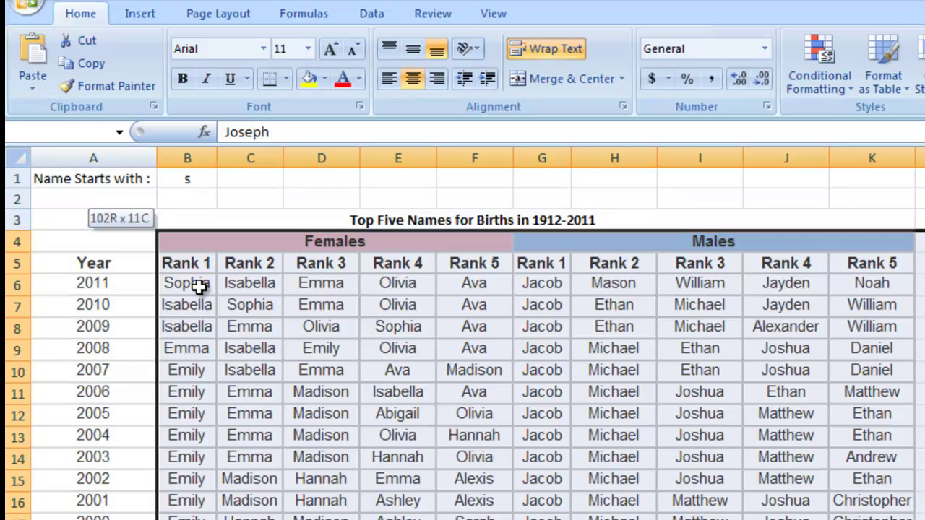
{"action": "key", "text": "shift+Down"}
{"action": "key", "text": "shift+Down"}
{"action": "key", "text": "shift+Left"}
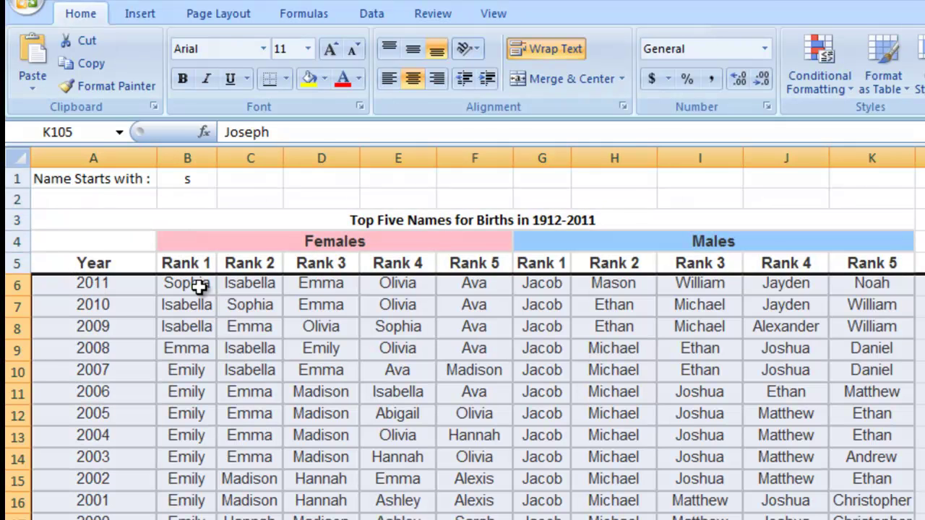
Step: Select the names in cells B6:K105, leaving out the headings and the Year column
{"action": "key", "text": "Left"}
{"action": "key", "text": "ctrl+Home"}
{"action": "key", "text": "Right"}
{"action": "key", "text": "Down"}
{"action": "key", "text": "Down"}
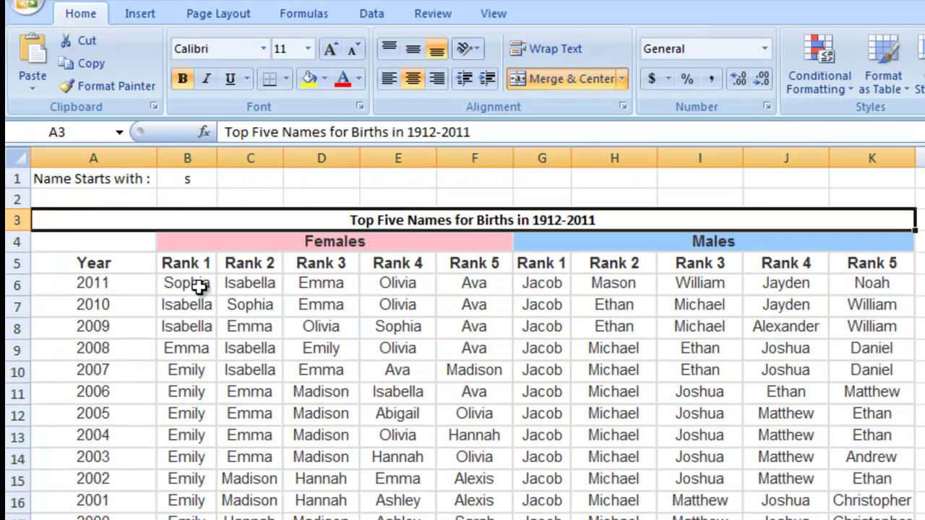
{"action": "left_click", "coordinate": [198, 286]}
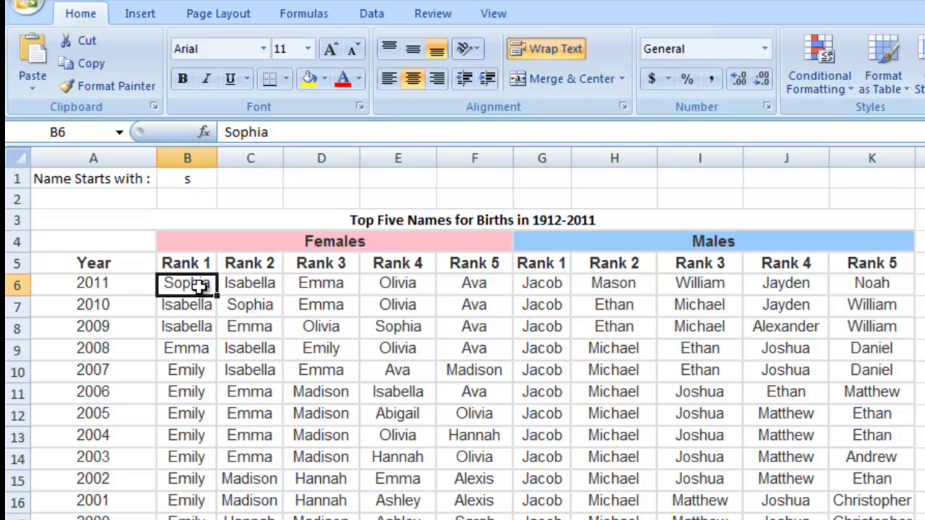
{"action": "key", "text": "ctrl+shift+Right"}
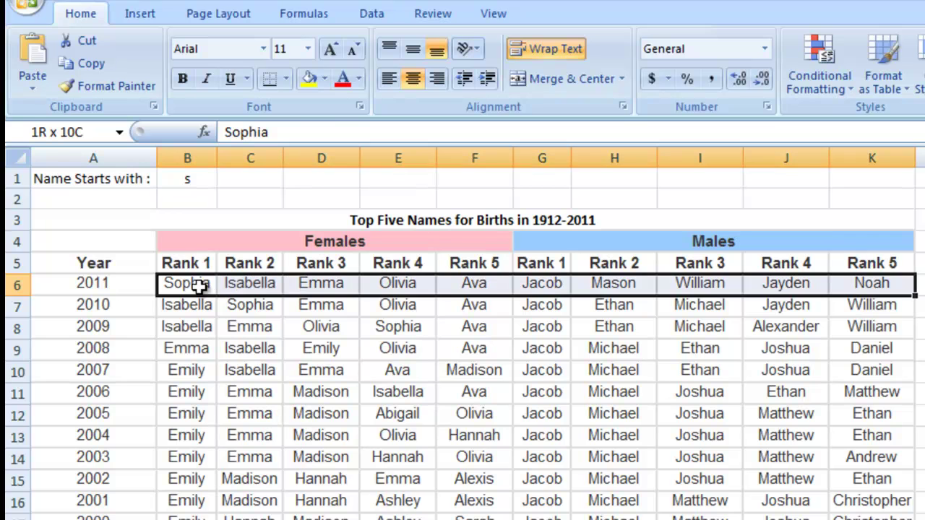
{"action": "key", "text": "ctrl+shift+Down"}
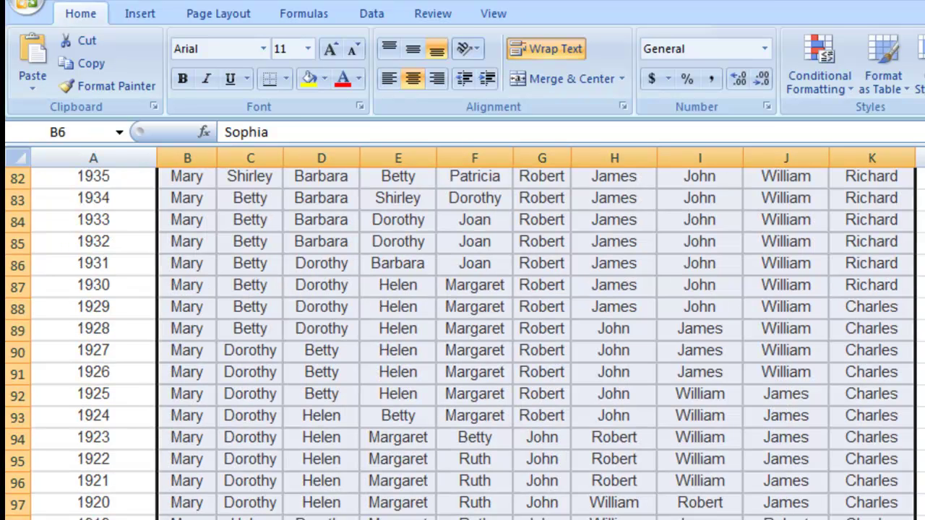
{"action": "scroll", "coordinate": [462, 325], "scroll_direction": "up", "scroll_amount": 20}
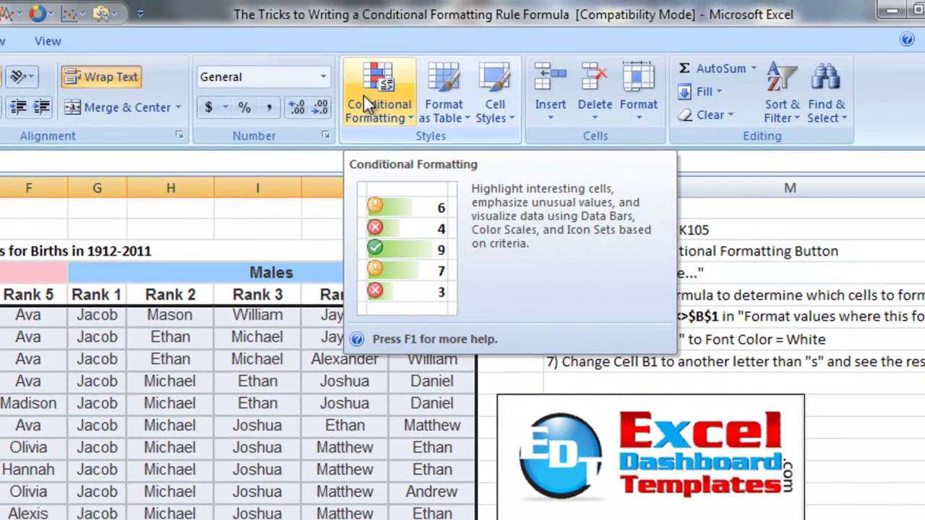
Step: Start a new conditional formatting rule of the type "Use a formula to determine which cells to format"
{"action": "left_click", "coordinate": [363, 95]}
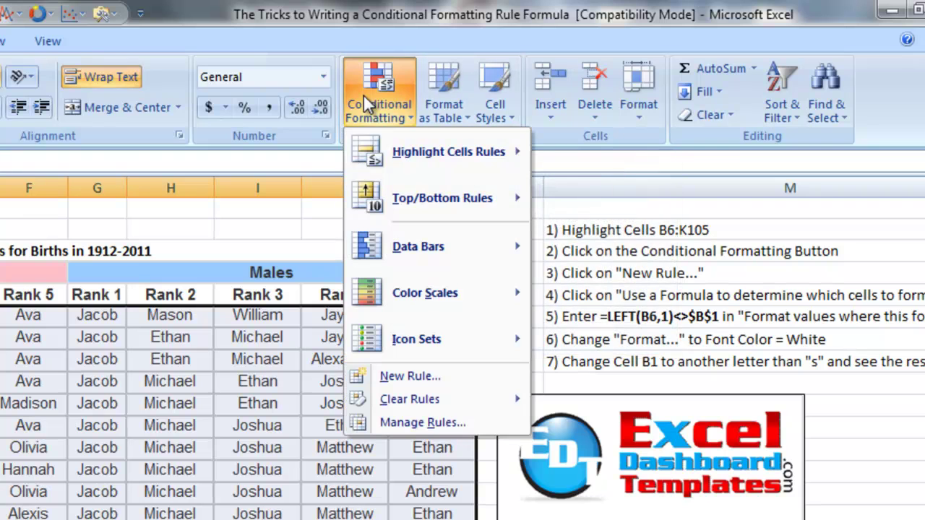
{"action": "mouse_move", "coordinate": [403, 154]}
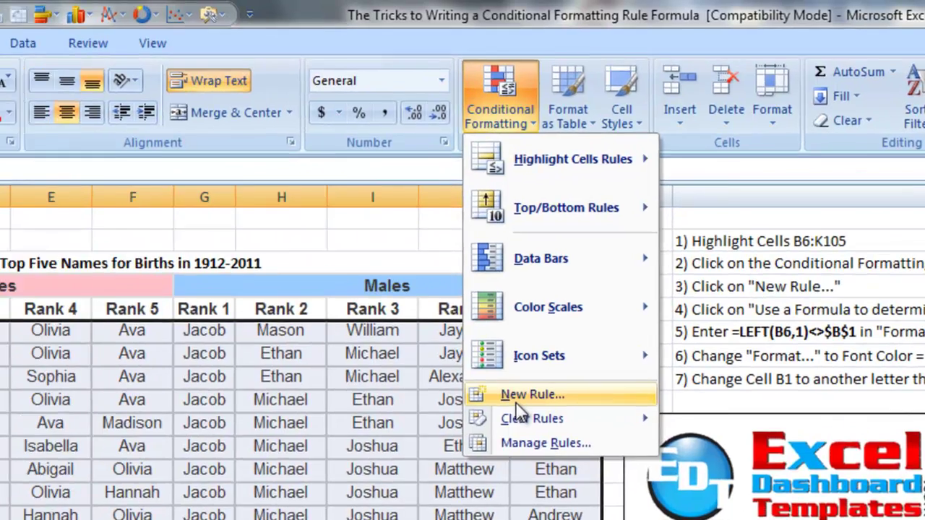
{"action": "left_click", "coordinate": [394, 383]}
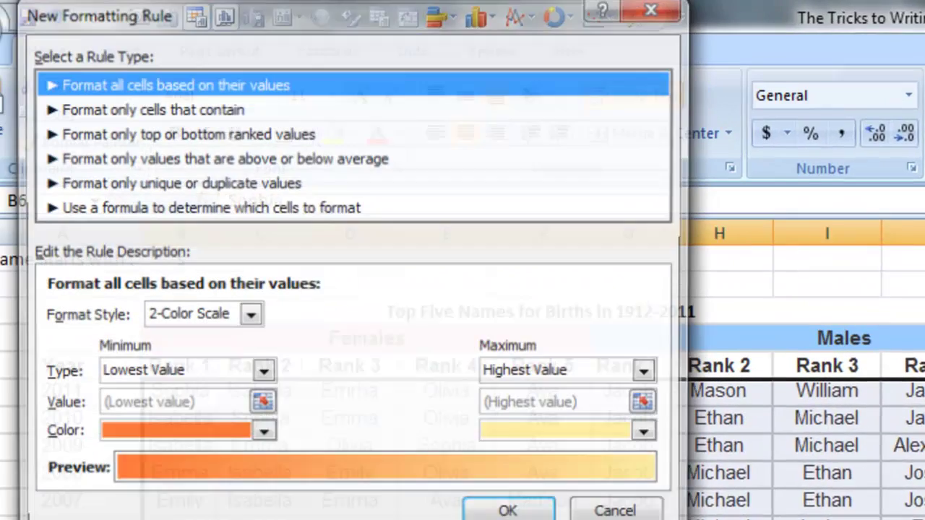
{"action": "left_click", "coordinate": [188, 108]}
{"action": "left_click", "coordinate": [187, 135]}
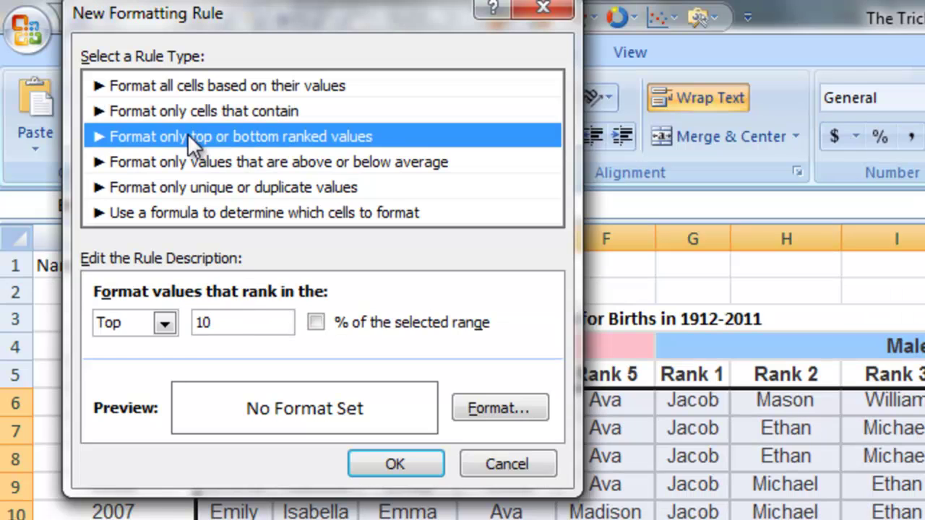
{"action": "left_click", "coordinate": [189, 163]}
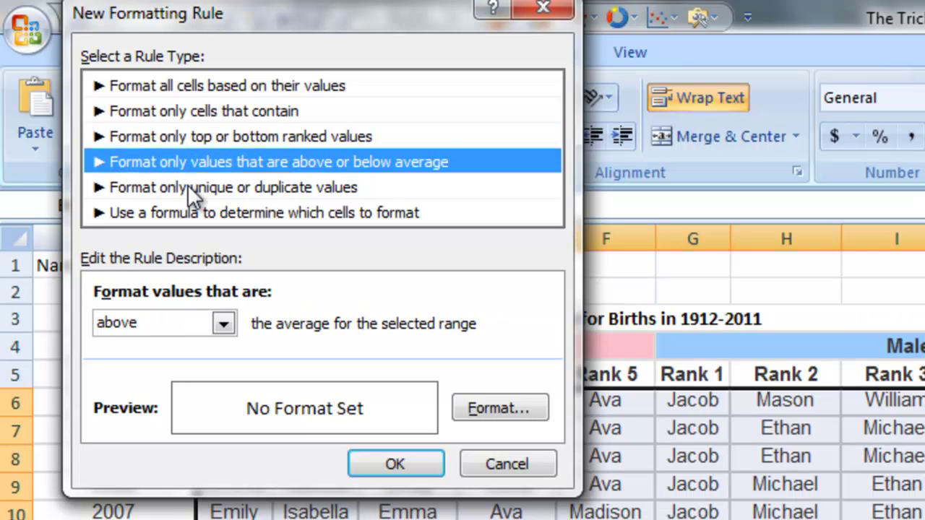
{"action": "left_click", "coordinate": [187, 186]}
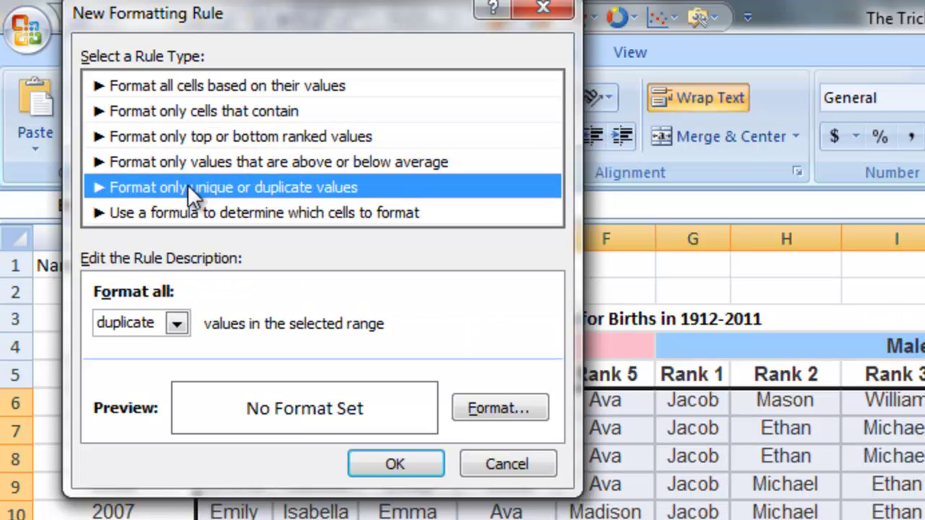
{"action": "left_click", "coordinate": [143, 216]}
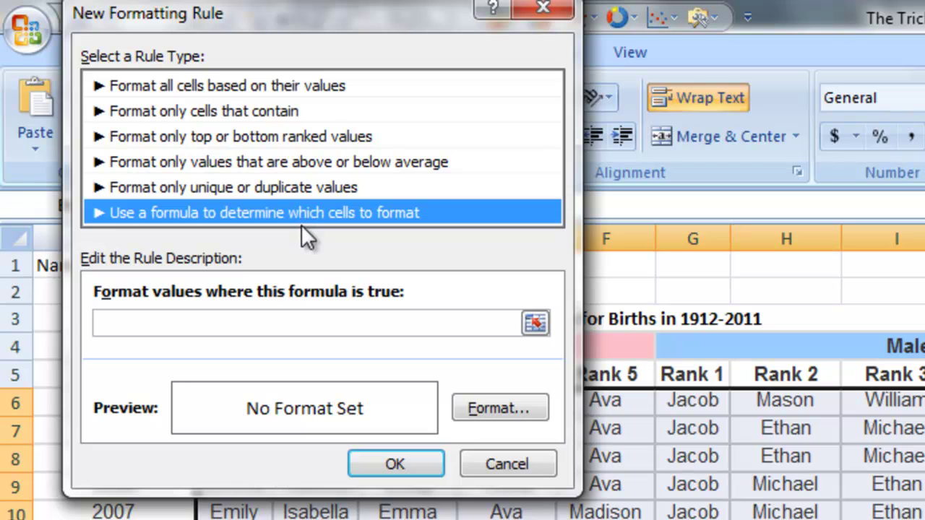
Step: Enter the rule formula =left(b6,1)<>$B$1, moving the rule dialog aside so that cell B1 can be picked
{"action": "left_click", "coordinate": [240, 320]}
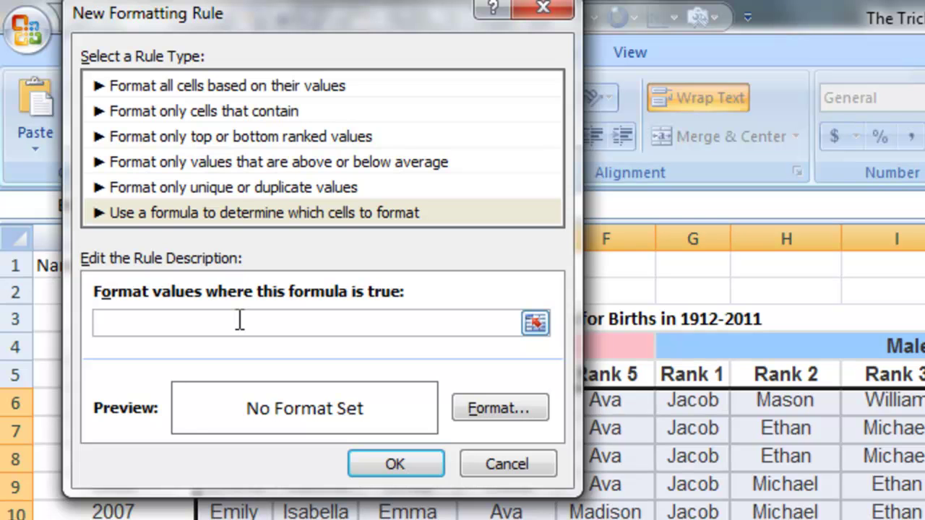
{"action": "left_click_drag", "start_coordinate": [333, 4], "coordinate": [599, 183]}
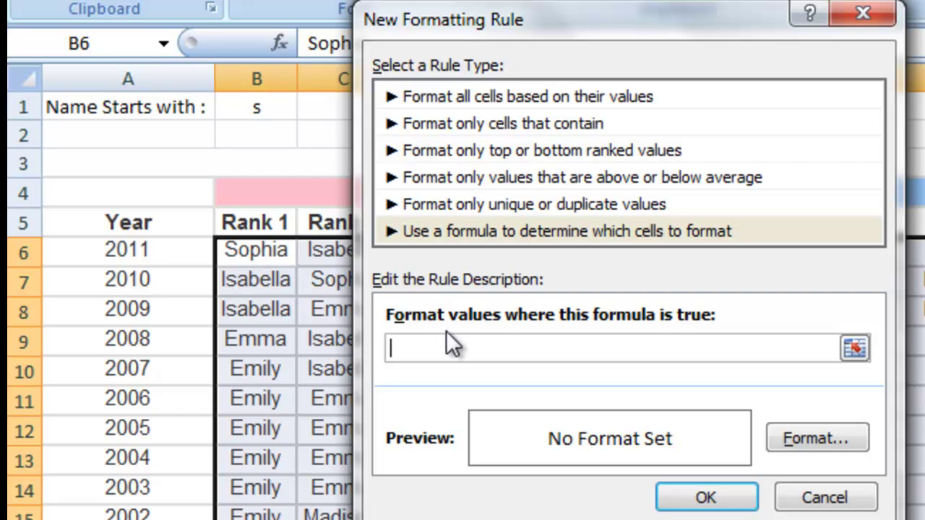
{"action": "type", "text": "=left("}
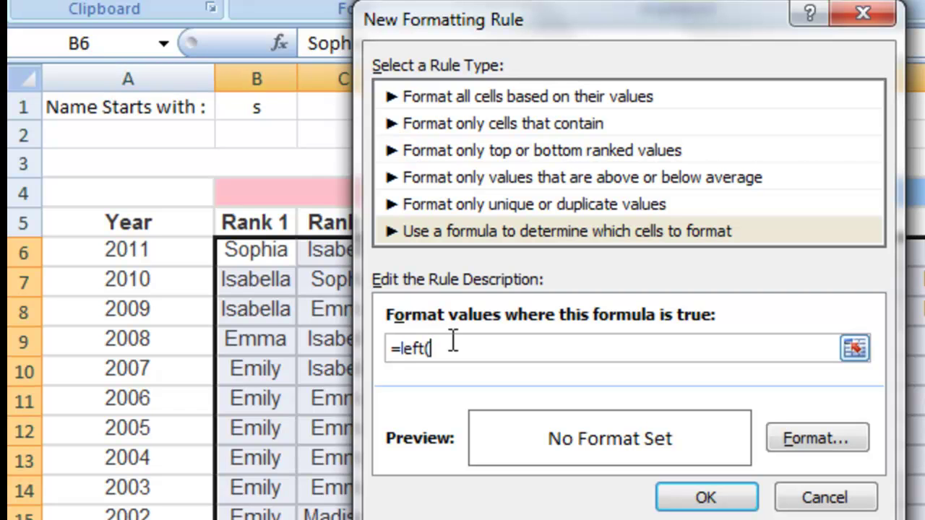
{"action": "type", "text": "b6,1)<>"}
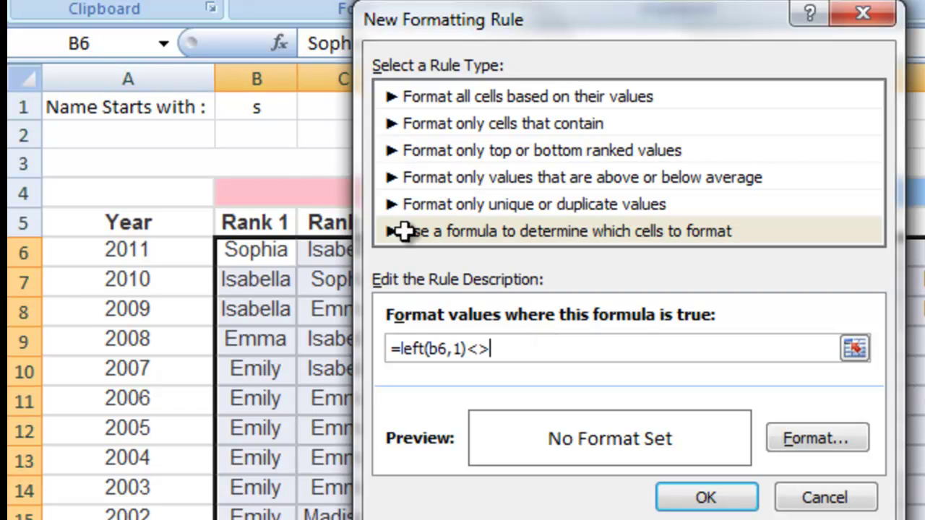
{"action": "left_click", "coordinate": [269, 110]}
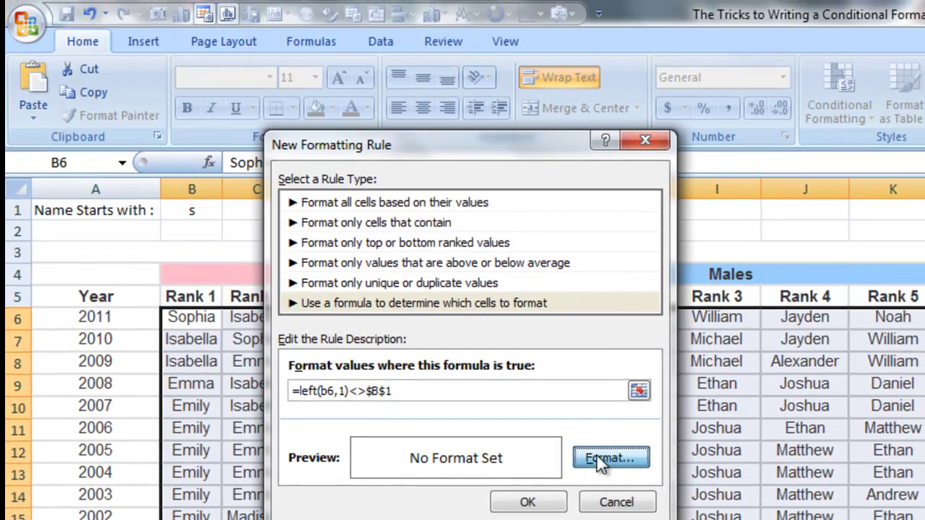
Step: Set the rule's format to a white font color
{"action": "left_click", "coordinate": [598, 461]}
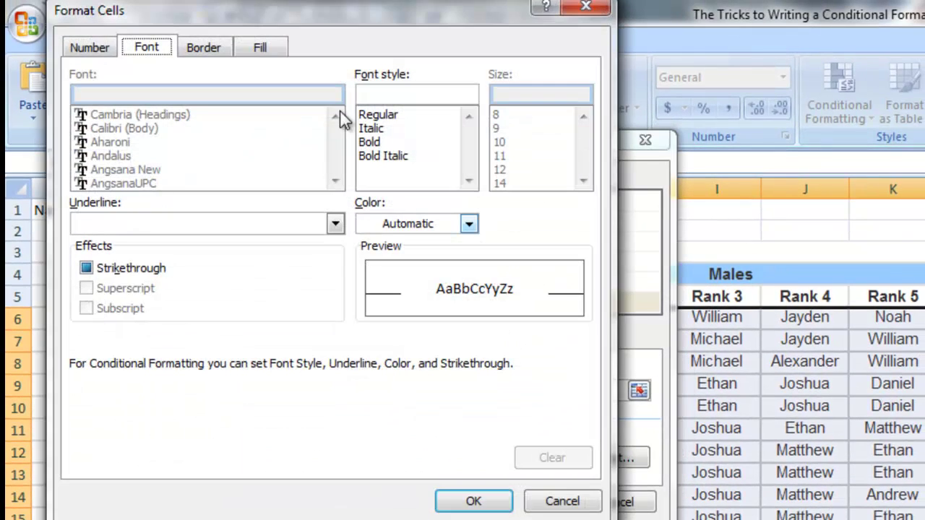
{"action": "left_click", "coordinate": [105, 50]}
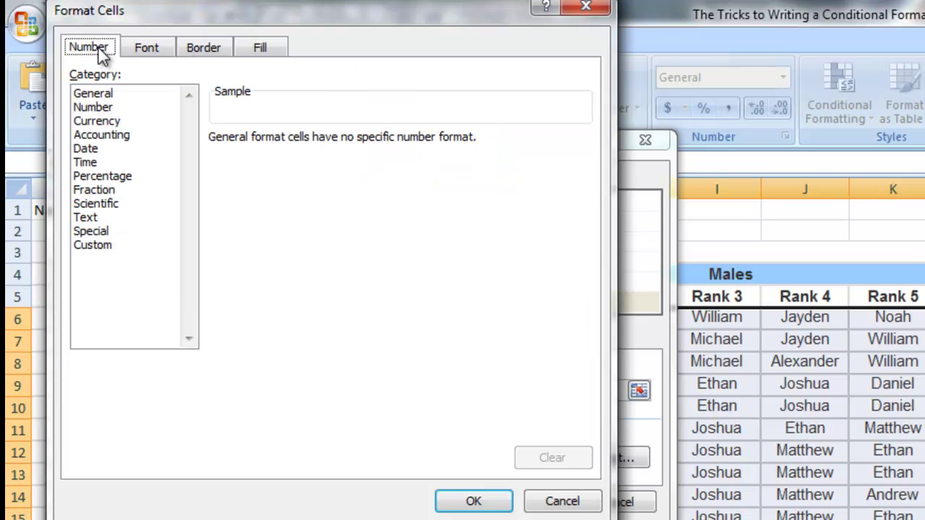
{"action": "left_click", "coordinate": [134, 52]}
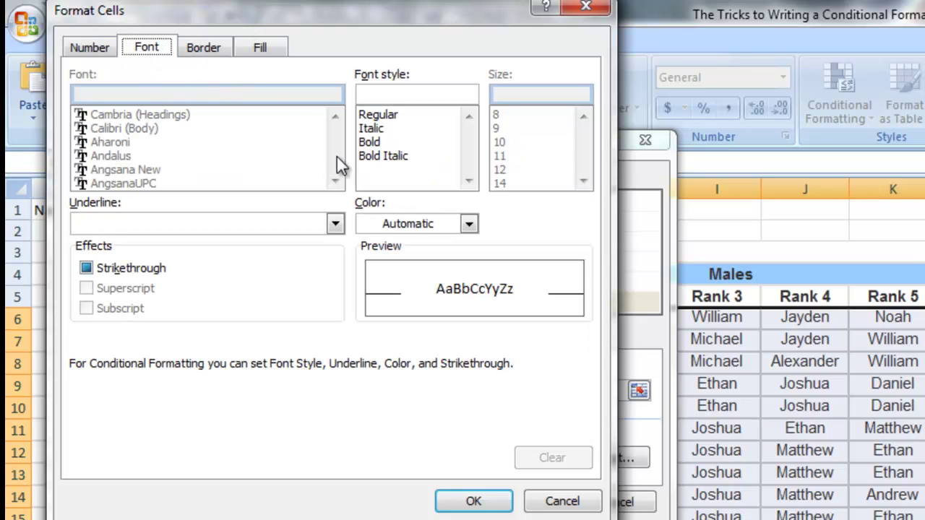
{"action": "left_click", "coordinate": [403, 225]}
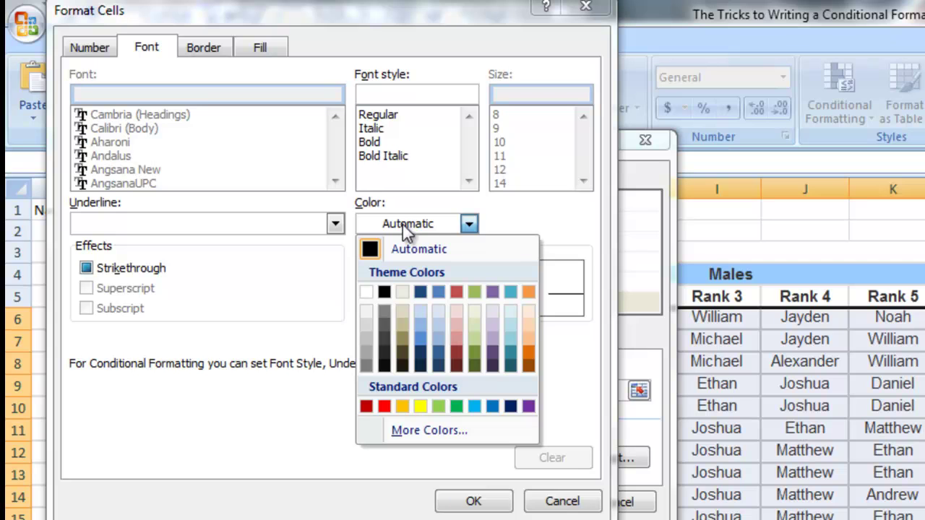
{"action": "left_click", "coordinate": [366, 291]}
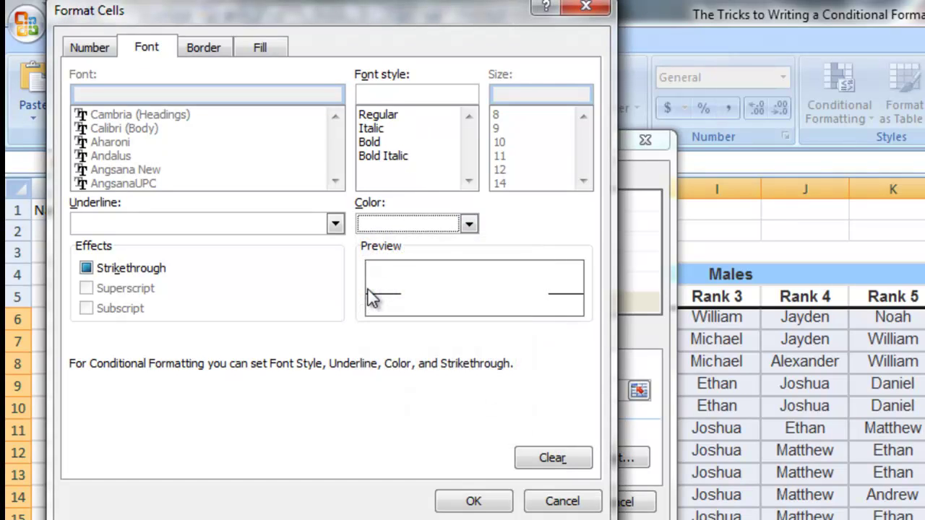
{"action": "left_click", "coordinate": [467, 503]}
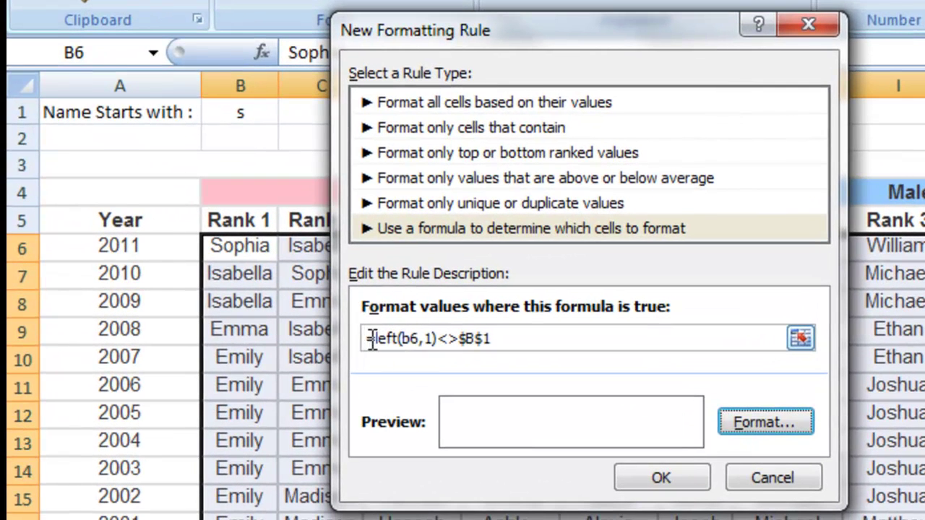
Step: Review the rule's formula, highlighting the comparison of the first letter of B6 with $B$1
{"action": "left_click_drag", "start_coordinate": [315, 377], "coordinate": [379, 377]}
{"action": "left_click_drag", "start_coordinate": [447, 339], "coordinate": [504, 346]}
{"action": "left_click", "coordinate": [419, 327]}
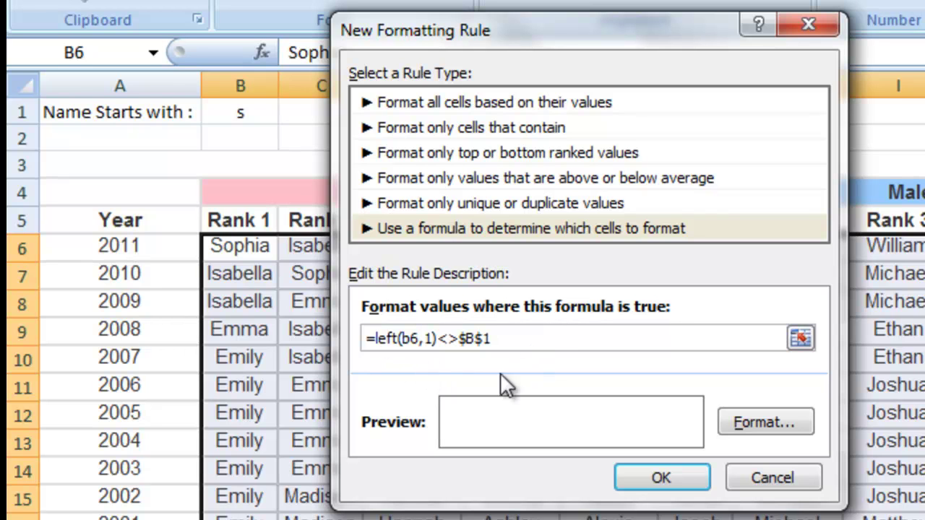
{"action": "left_click_drag", "start_coordinate": [515, 342], "coordinate": [354, 345]}
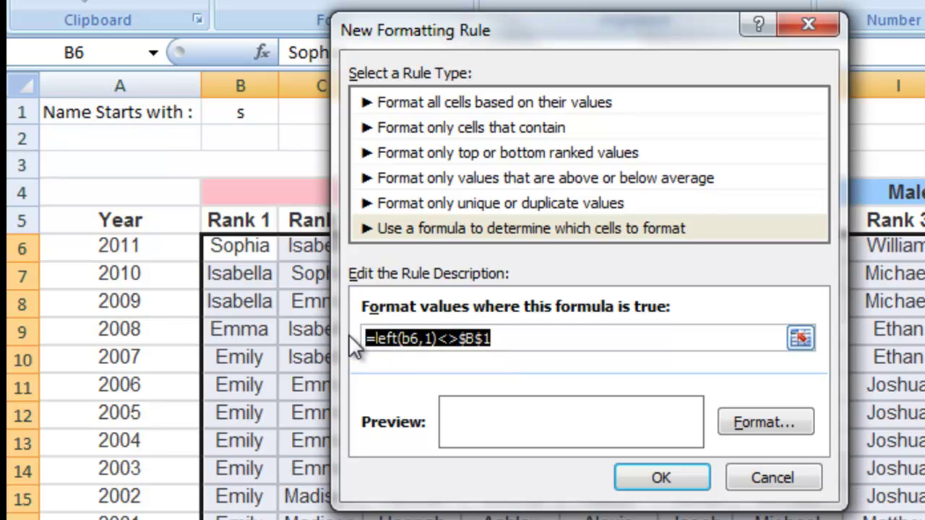
{"action": "left_click", "coordinate": [514, 340]}
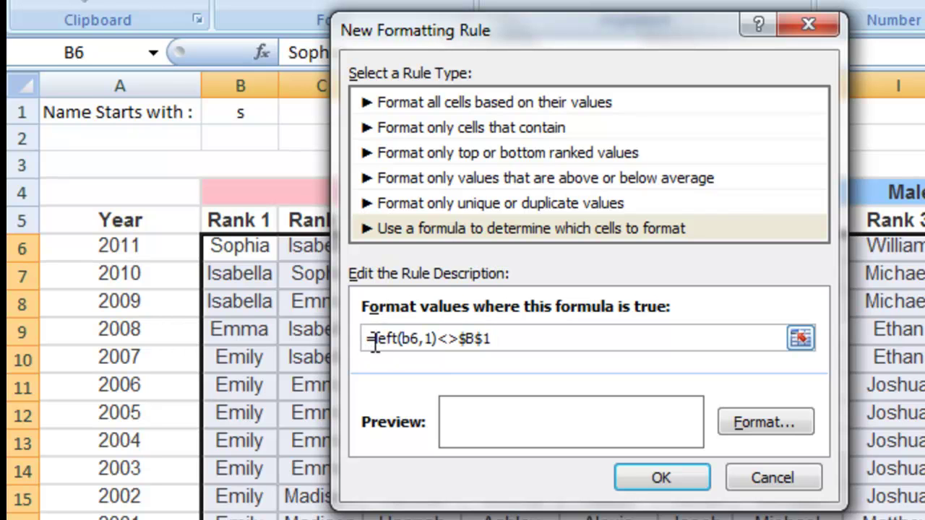
{"action": "left_click_drag", "start_coordinate": [371, 340], "coordinate": [499, 339]}
{"action": "left_click", "coordinate": [504, 338]}
{"action": "left_click_drag", "start_coordinate": [492, 337], "coordinate": [343, 333]}
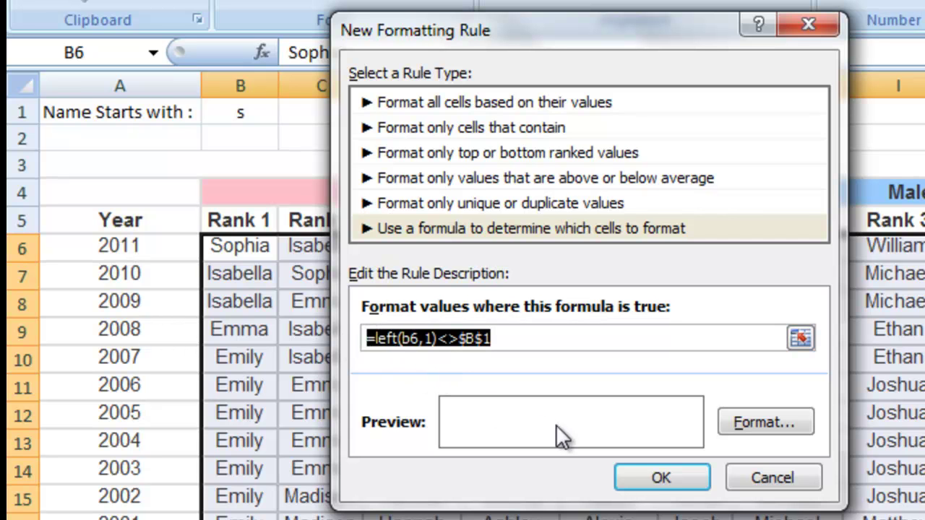
Step: Apply the new formatting rule to the names and check the contents of cells D9 and B7
{"action": "left_click", "coordinate": [661, 481]}
{"action": "left_click", "coordinate": [404, 321]}
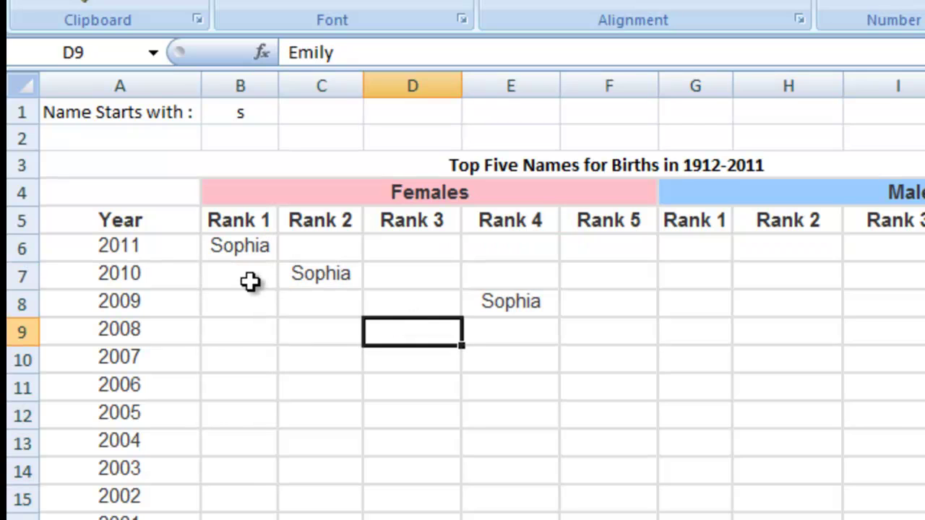
{"action": "left_click", "coordinate": [244, 273]}
Step: Go through the female Rank 1 column down to row 11 and back to row 7 to inspect the hidden names
{"action": "left_click", "coordinate": [149, 254]}
{"action": "key", "text": "Right"}
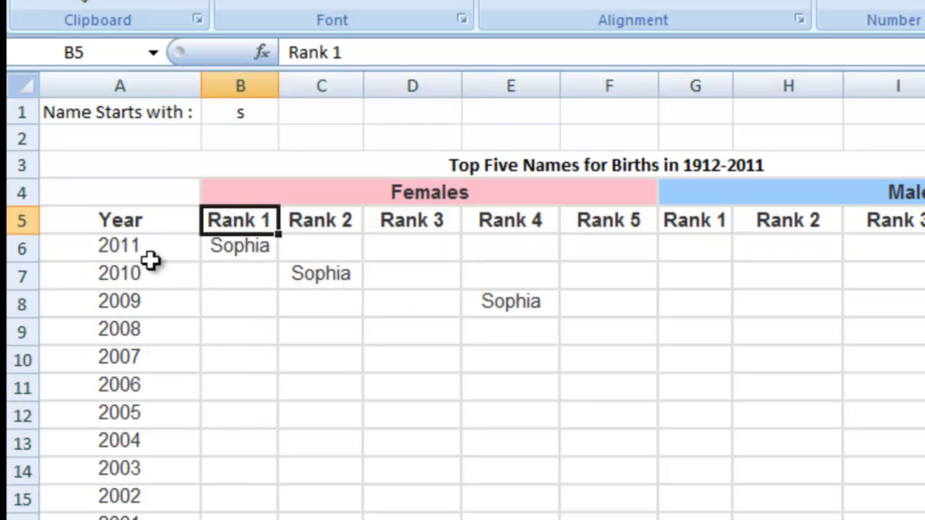
{"action": "key", "text": "Down"}
{"action": "key", "text": "Down"}
{"action": "key", "text": "Down"}
{"action": "key", "text": "Down"}
{"action": "key", "text": "Down"}
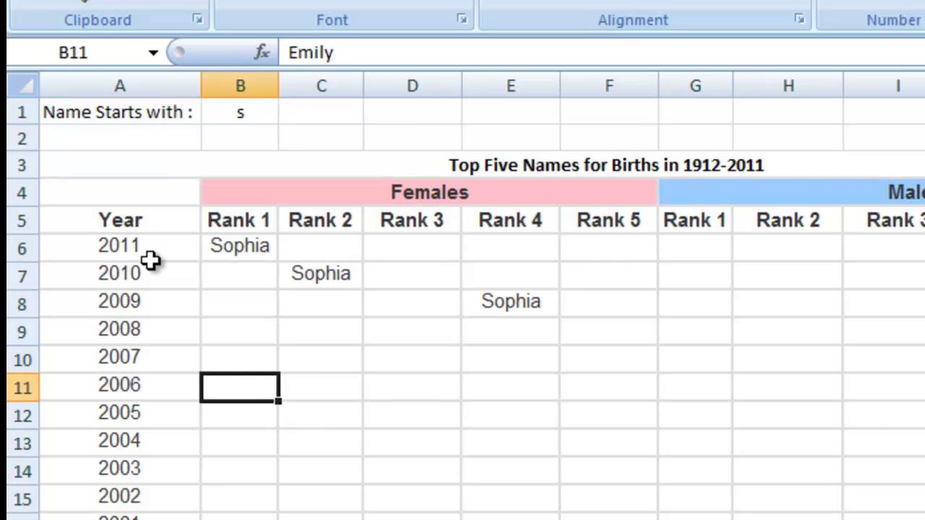
{"action": "key", "text": "Up"}
{"action": "key", "text": "Up"}
{"action": "key", "text": "Up"}
{"action": "key", "text": "Up"}
{"action": "key", "text": "Up"}
{"action": "key", "text": "Up"}
{"action": "key", "text": "Down"}
{"action": "key", "text": "Down"}
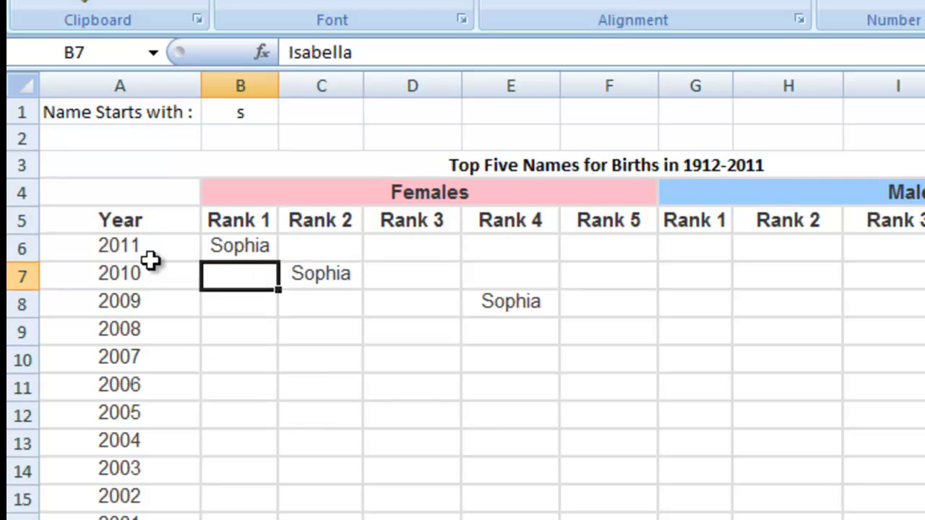
Step: Set the starting letter in cell B1 to i and check the names in the female Rank 1 column
{"action": "key", "text": "Up"}
{"action": "key", "text": "Up"}
{"action": "key", "text": "Up"}
{"action": "key", "text": "Up"}
{"action": "key", "text": "Up"}
{"action": "key", "text": "Up"}
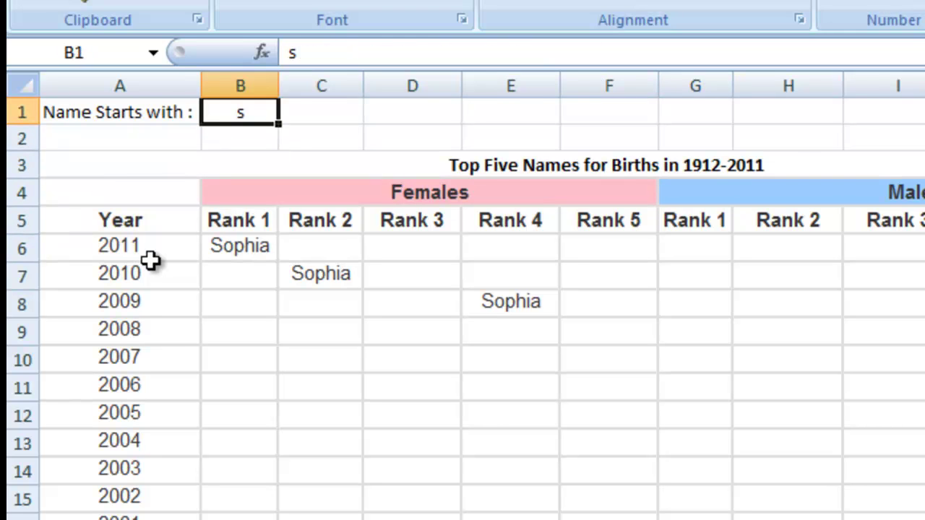
{"action": "type", "text": "i"}
{"action": "key", "text": "Return"}
{"action": "key", "text": "Down"}
{"action": "key", "text": "Down"}
{"action": "key", "text": "Down"}
{"action": "key", "text": "Down"}
{"action": "key", "text": "Down"}
Step: Set the starting letter in cell B1 to e and inspect the female Rank 1 cells down the column
{"action": "key", "text": "Up"}
{"action": "key", "text": "Up"}
{"action": "key", "text": "Up"}
{"action": "key", "text": "Up"}
{"action": "key", "text": "Up"}
{"action": "key", "text": "Up"}
{"action": "type", "text": "e"}
{"action": "key", "text": "Return"}
{"action": "key", "text": "Down"}
{"action": "key", "text": "Down"}
{"action": "key", "text": "Down"}
{"action": "key", "text": "Down"}
{"action": "key", "text": "Down"}
{"action": "key", "text": "Down"}
{"action": "key", "text": "Down"}
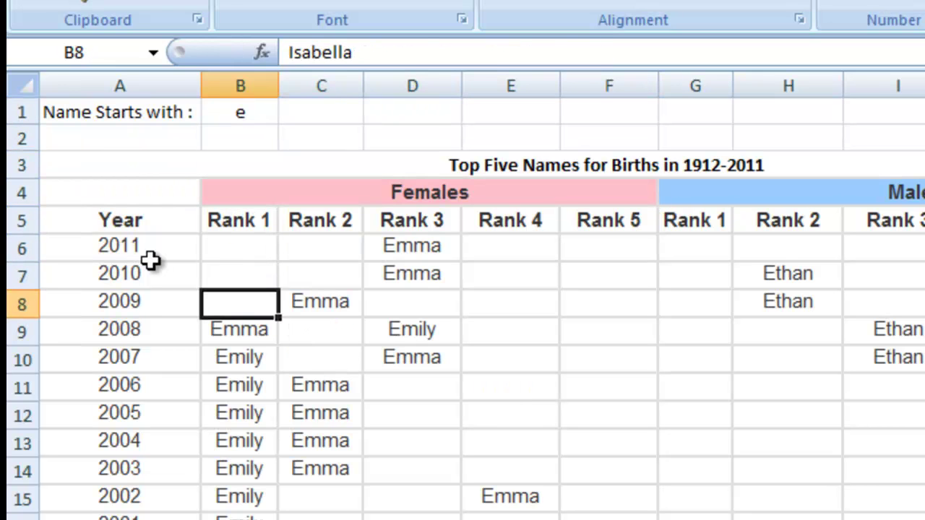
Step: Set the starting letter in cell B1 to s
{"action": "key", "text": "Up"}
{"action": "key", "text": "Up"}
{"action": "key", "text": "Up"}
{"action": "key", "text": "Up"}
{"action": "key", "text": "Up"}
{"action": "key", "text": "Up"}
{"action": "key", "text": "Up"}
{"action": "key", "text": "Up"}
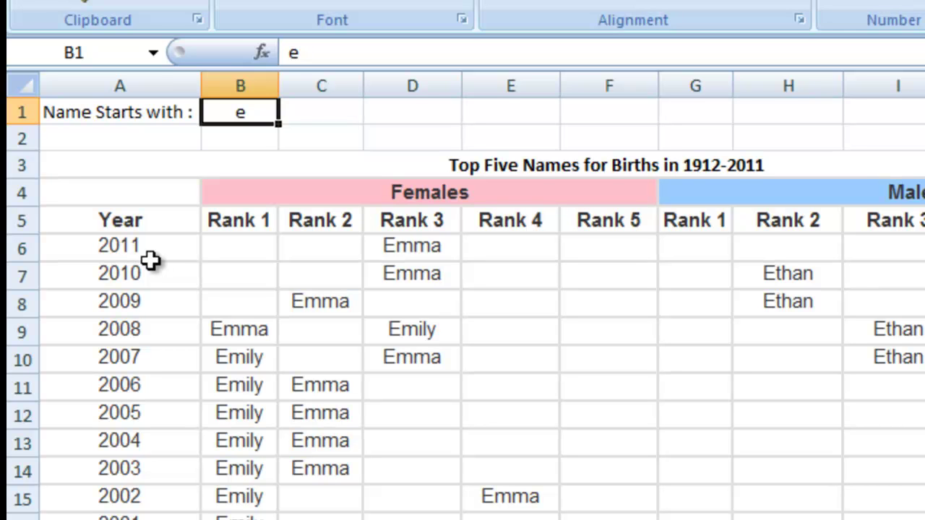
{"action": "type", "text": "s"}
{"action": "key", "text": "Return"}
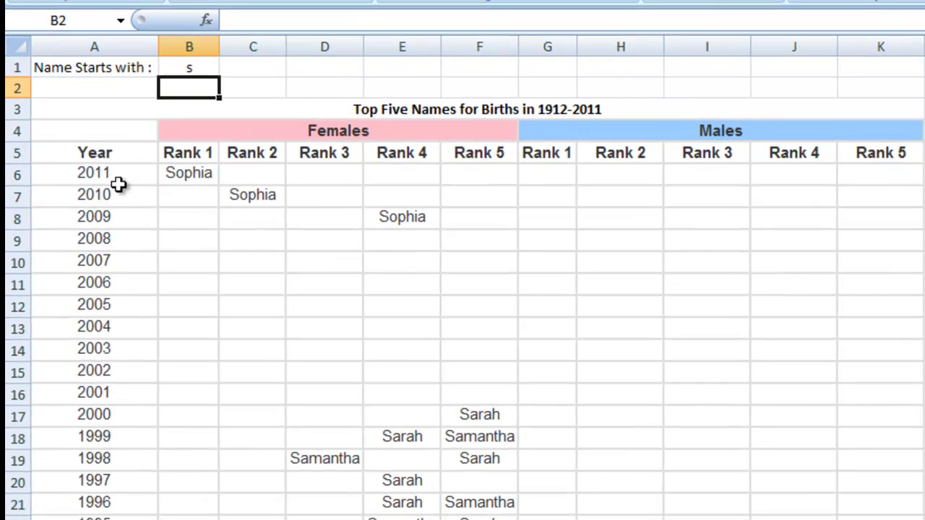
Step: Go down the female Rank 1 column to the bottom of the table to examine the names starting with s
{"action": "key", "text": "Down"}
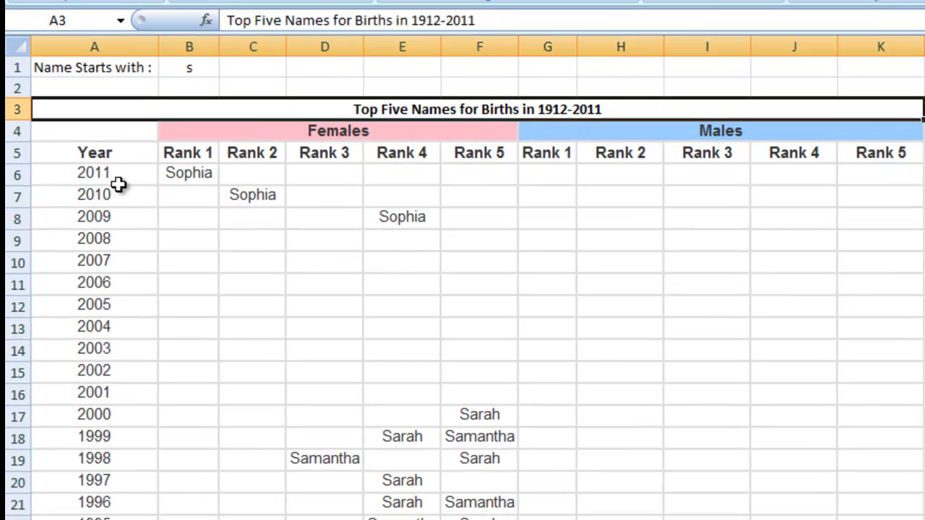
{"action": "key", "text": "Down"}
{"action": "key", "text": "Down"}
{"action": "key", "text": "Down"}
{"action": "key", "text": "Down"}
{"action": "key", "text": "Down"}
{"action": "key", "text": "Down"}
{"action": "key", "text": "Down"}
{"action": "key", "text": "Down"}
{"action": "key", "text": "Down"}
{"action": "key", "text": "Down"}
{"action": "key", "text": "Down"}
{"action": "key", "text": "Down"}
{"action": "key", "text": "Down"}
{"action": "key", "text": "Down"}
{"action": "key", "text": "Down"}
{"action": "key", "text": "Down"}
{"action": "key", "text": "Down"}
{"action": "key", "text": "Down"}
{"action": "key", "text": "Down"}
{"action": "key", "text": "Down"}
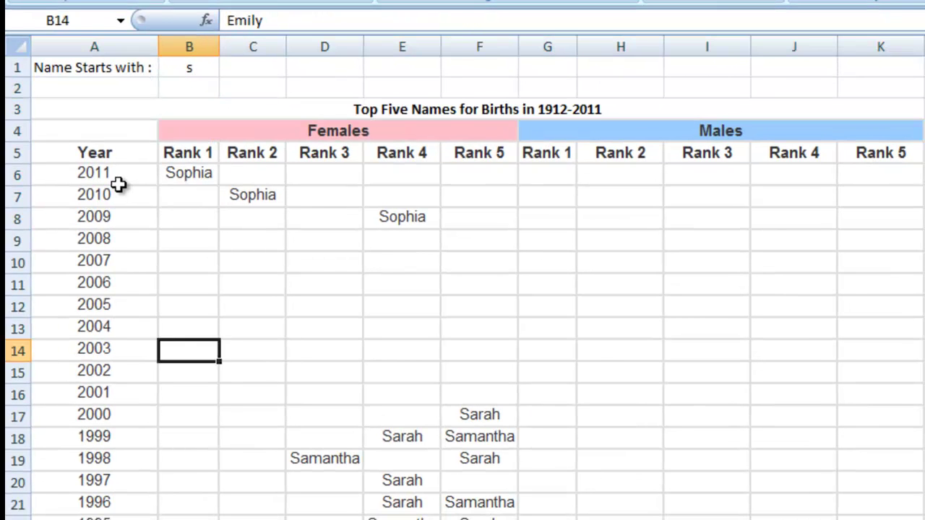
{"action": "key", "text": "Down"}
{"action": "key", "text": "Down"}
{"action": "key", "text": "Down"}
{"action": "key", "text": "Down"}
{"action": "key", "text": "Down"}
{"action": "key", "text": "Down"}
{"action": "key", "text": "Down"}
{"action": "key", "text": "Down"}
{"action": "key", "text": "Down"}
{"action": "key", "text": "Down"}
{"action": "key", "text": "Down"}
{"action": "key", "text": "Down"}
{"action": "key", "text": "Down"}
{"action": "key", "text": "Down"}
{"action": "key", "text": "Down"}
{"action": "key", "text": "Down"}
{"action": "key", "text": "Down"}
{"action": "key", "text": "Down"}
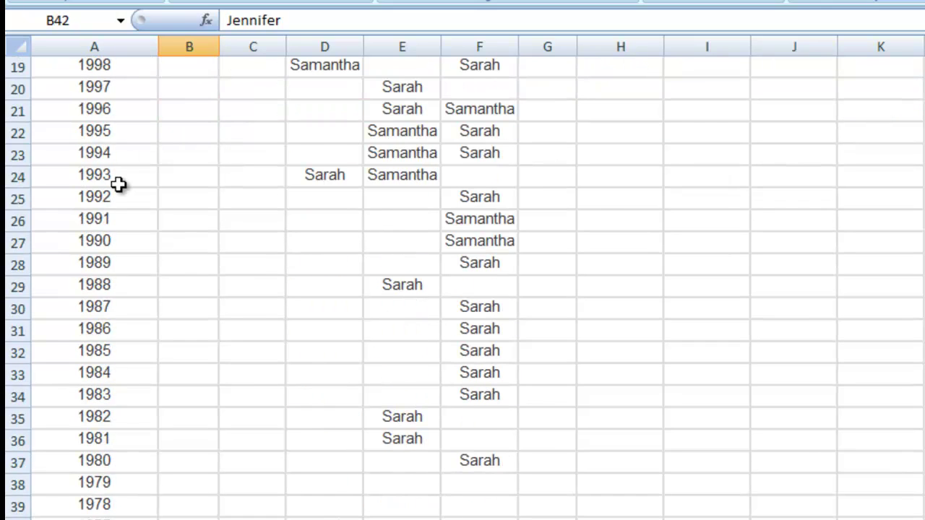
{"action": "key", "text": "Down"}
{"action": "key", "text": "Down"}
{"action": "key", "text": "Down"}
{"action": "key", "text": "Down"}
{"action": "key", "text": "Down"}
{"action": "key", "text": "Down"}
{"action": "key", "text": "Down"}
{"action": "key", "text": "Down"}
{"action": "key", "text": "Down"}
{"action": "key", "text": "Down"}
{"action": "key", "text": "Down"}
{"action": "key", "text": "Down"}
{"action": "key", "text": "Down"}
{"action": "key", "text": "Down"}
{"action": "key", "text": "Down"}
{"action": "key", "text": "Down"}
{"action": "key", "text": "Down"}
{"action": "key", "text": "Down"}
{"action": "key", "text": "Down"}
{"action": "key", "text": "Down"}
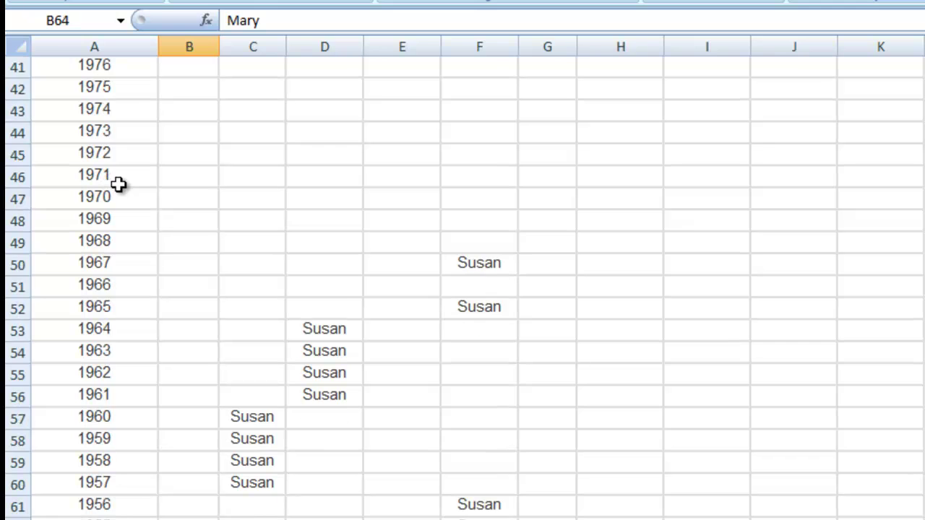
{"action": "key", "text": "Down"}
{"action": "key", "text": "Down"}
{"action": "key", "text": "Down"}
{"action": "key", "text": "Down"}
{"action": "key", "text": "Down"}
{"action": "key", "text": "Down"}
{"action": "key", "text": "Down"}
{"action": "key", "text": "Down"}
{"action": "key", "text": "Down"}
{"action": "key", "text": "Down"}
{"action": "key", "text": "Down"}
{"action": "key", "text": "Down"}
{"action": "key", "text": "Down"}
{"action": "key", "text": "Down"}
{"action": "key", "text": "Down"}
{"action": "key", "text": "Down"}
{"action": "key", "text": "Down"}
{"action": "key", "text": "Down"}
{"action": "key", "text": "Down"}
{"action": "key", "text": "Down"}
{"action": "key", "text": "Down"}
{"action": "key", "text": "Down"}
{"action": "key", "text": "Down"}
{"action": "key", "text": "Down"}
{"action": "key", "text": "Down"}
{"action": "key", "text": "Down"}
{"action": "key", "text": "Down"}
{"action": "key", "text": "Down"}
{"action": "key", "text": "Down"}
{"action": "key", "text": "Down"}
{"action": "key", "text": "Down"}
{"action": "key", "text": "Down"}
{"action": "key", "text": "Down"}
{"action": "key", "text": "Down"}
{"action": "key", "text": "Down"}
{"action": "key", "text": "Down"}
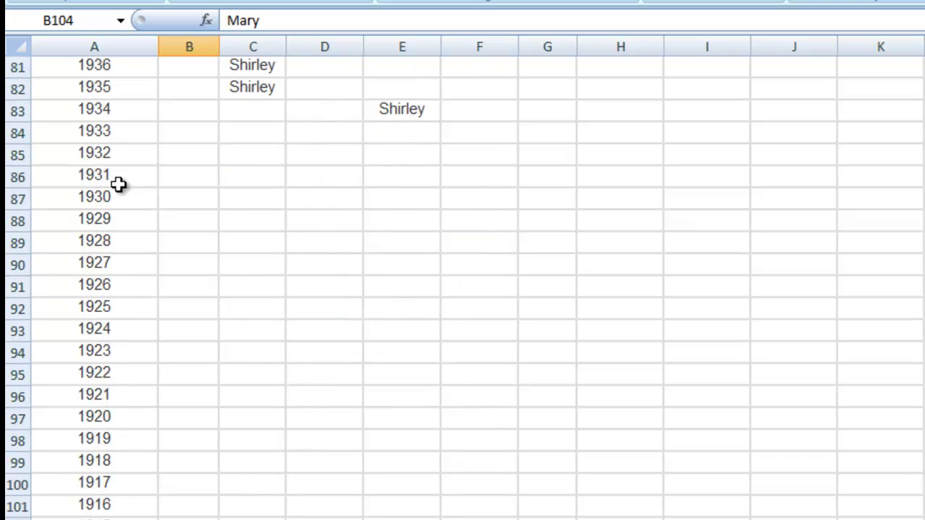
{"action": "key", "text": "Down"}
{"action": "key", "text": "Down"}
Step: Move across the bottom of the table to the male Rank 4 column and back up to check the male names
{"action": "key", "text": "Right"}
{"action": "key", "text": "Right"}
{"action": "key", "text": "Right"}
{"action": "key", "text": "Right"}
{"action": "key", "text": "Right"}
{"action": "key", "text": "Right"}
{"action": "key", "text": "Right"}
{"action": "key", "text": "Right"}
{"action": "key", "text": "ctrl+Up"}
{"action": "key", "text": "ctrl+Up"}
{"action": "key", "text": "ctrl+Up"}
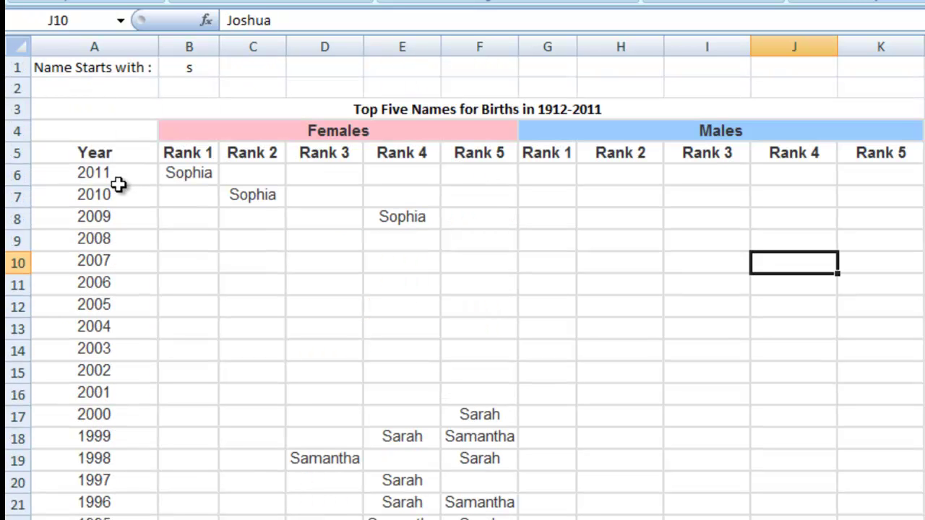
Step: Look over the Males heading area and return to the starting-letter cell B1
{"action": "key", "text": "ctrl+Up"}
{"action": "key", "text": "Left"}
{"action": "key", "text": "ctrl+Right"}
{"action": "key", "text": "Left"}
{"action": "key", "text": "Left"}
{"action": "key", "text": "ctrl+Left"}
{"action": "key", "text": "Up"}
{"action": "key", "text": "Right"}
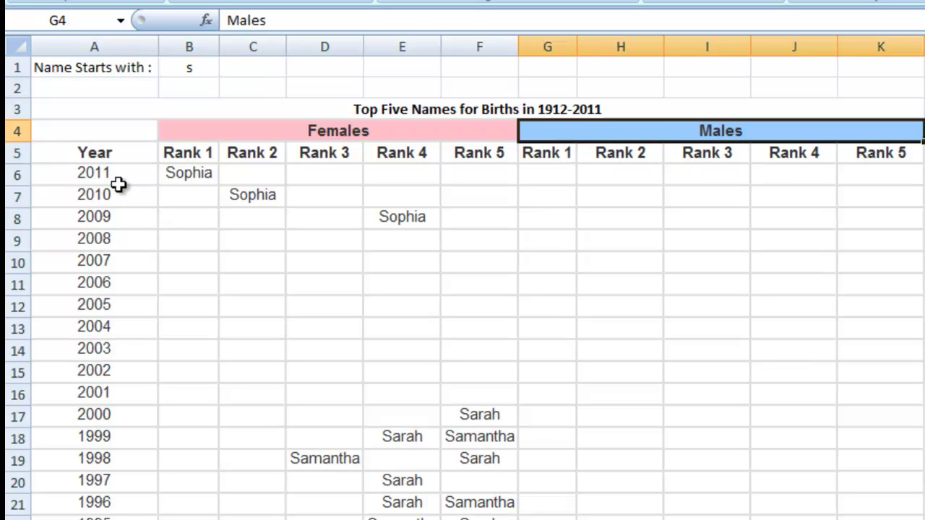
{"action": "key", "text": "Right"}
{"action": "key", "text": "ctrl+Up"}
{"action": "key", "text": "Left"}
{"action": "key", "text": "ctrl+Left"}
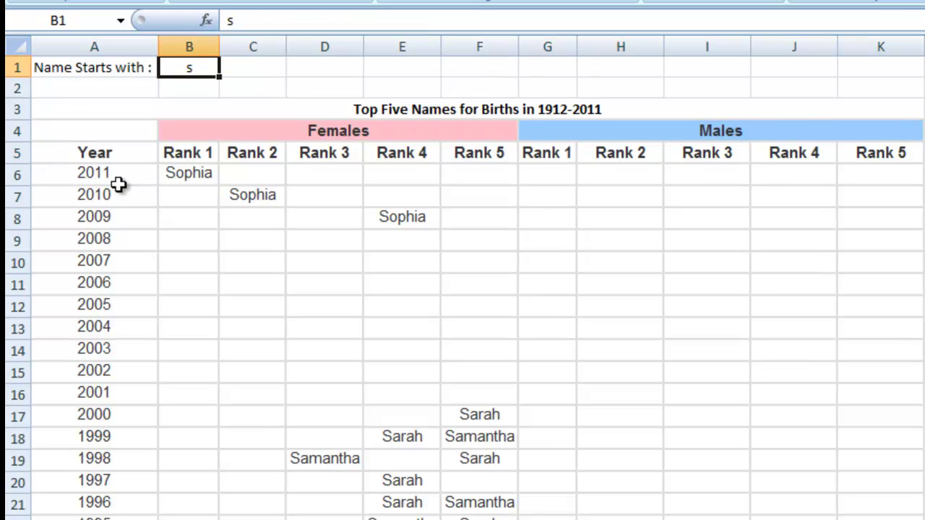